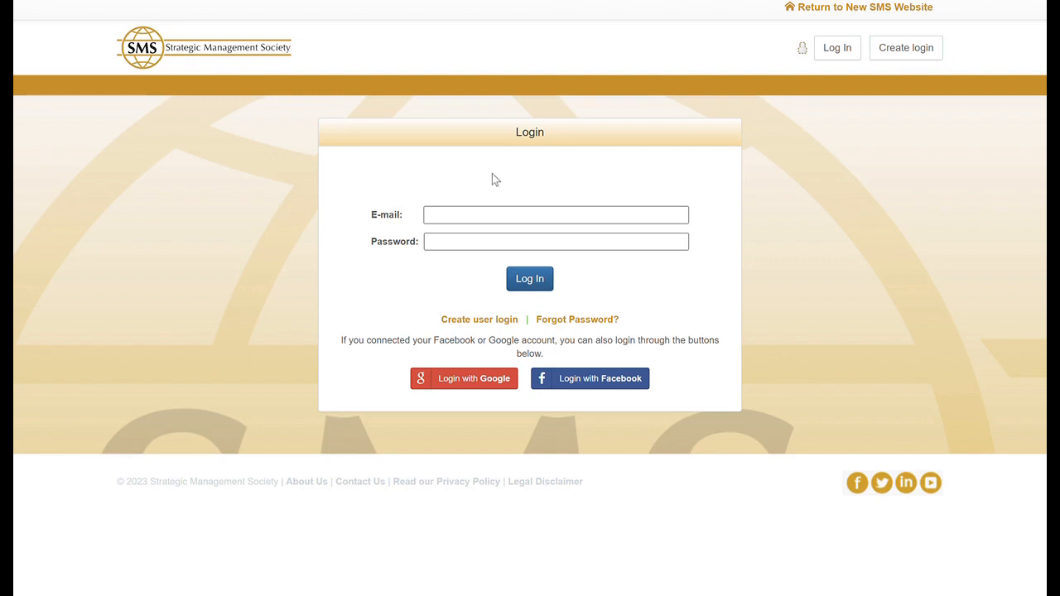
Step: Enter the account e-mail and password in the Strategic Management Society login form
{"action": "left_click", "coordinate": [484, 216]}
{"action": "type", "text": "demo@demo.com"}
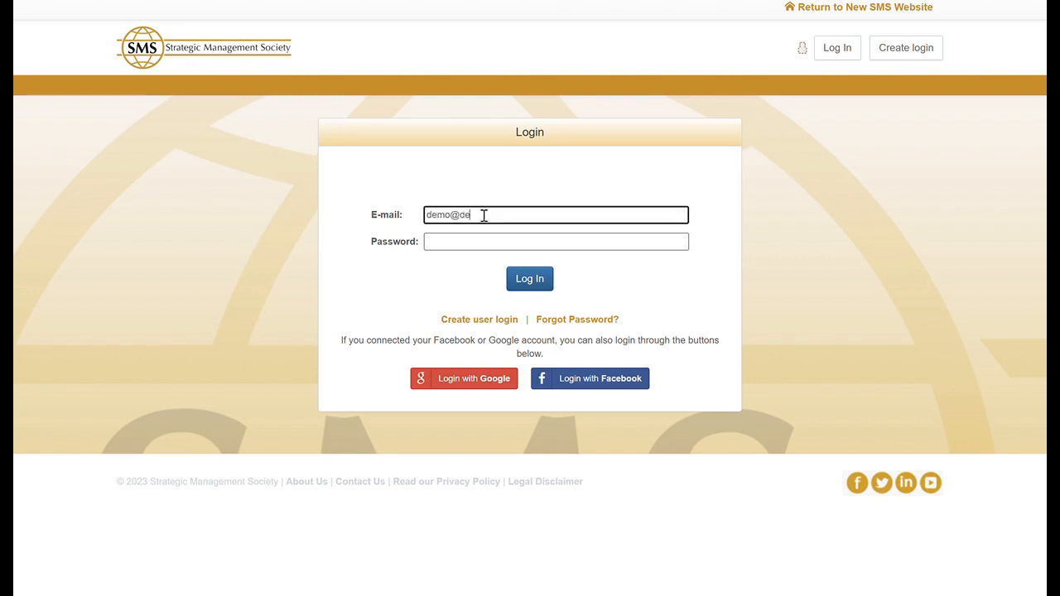
{"action": "key", "text": "Tab"}
{"action": "type", "text": "demo123"}
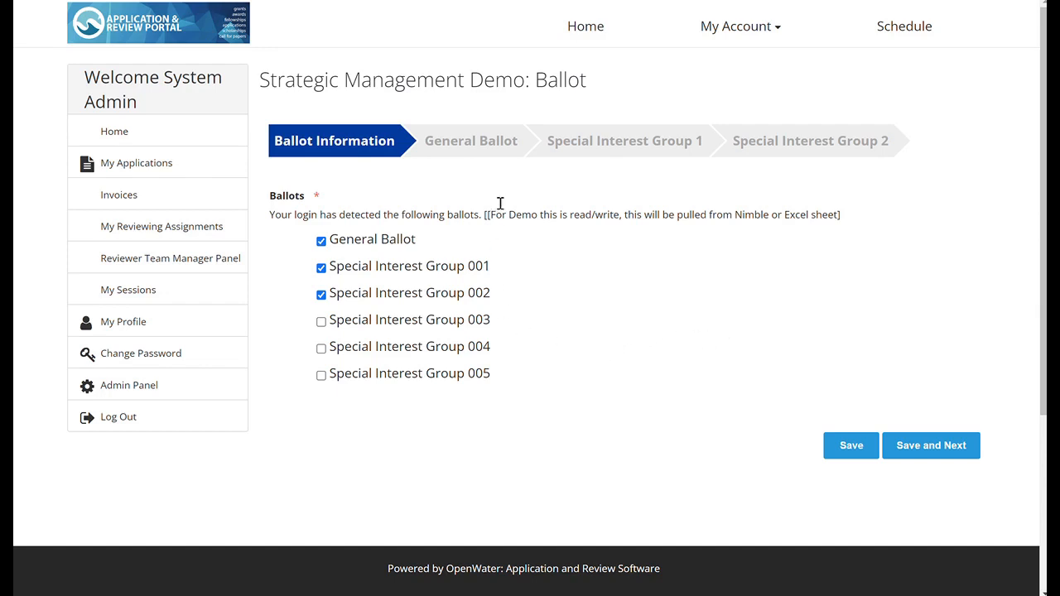
Step: Look through the General Ballot, Special Interest Group 1 and Special Interest Group 2 pages, and return to the General Ballot
{"action": "left_click", "coordinate": [480, 151]}
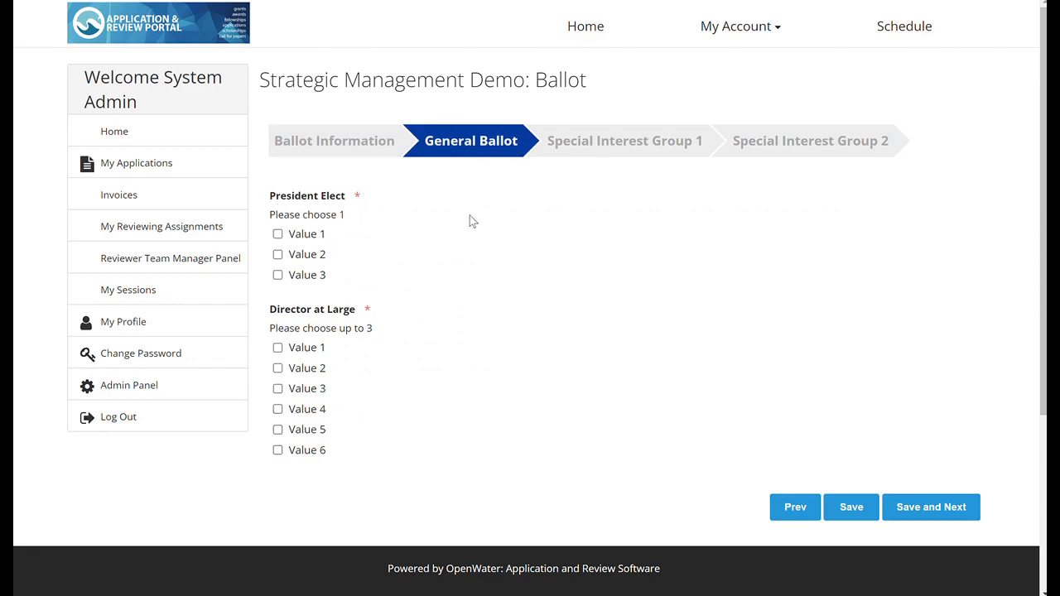
{"action": "left_click", "coordinate": [585, 146]}
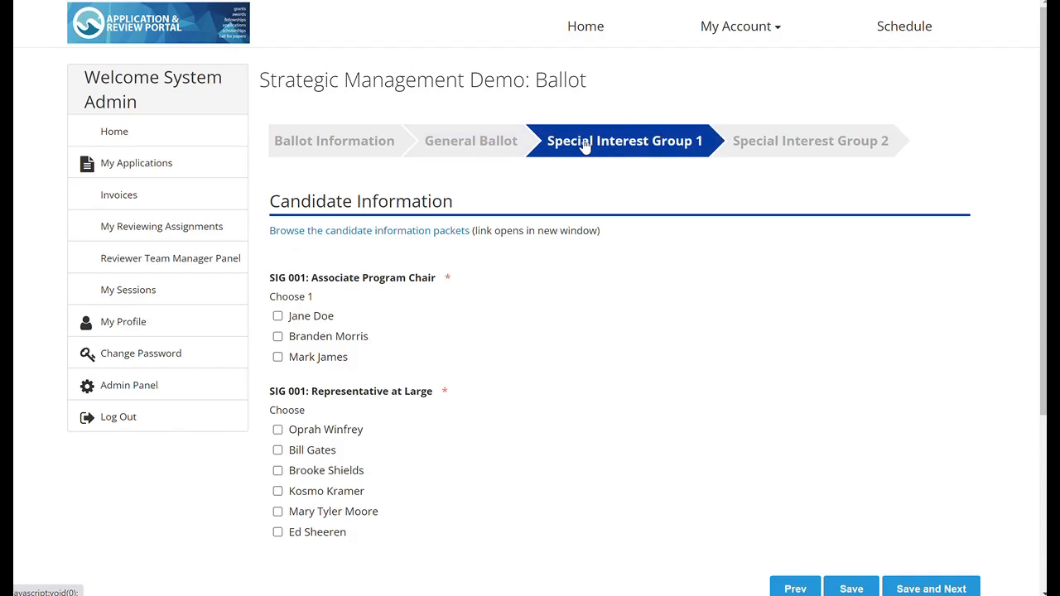
{"action": "left_click", "coordinate": [793, 137]}
{"action": "left_click", "coordinate": [495, 146]}
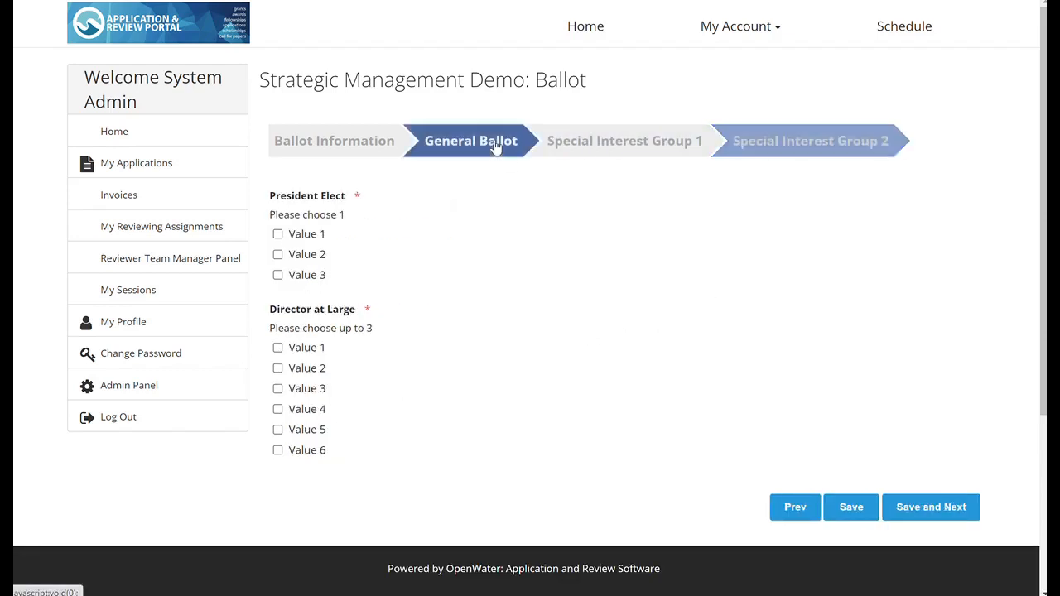
Step: Select Value 1 and Value 2 for President Elect, and Values 1, 2, 4 and 5 for Director at Large
{"action": "left_click", "coordinate": [303, 236]}
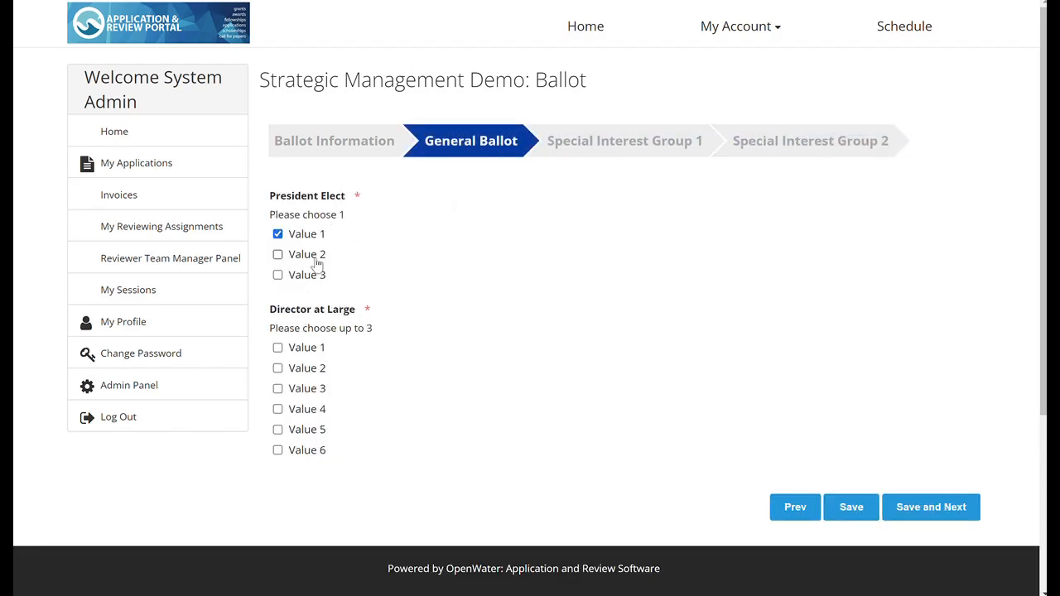
{"action": "left_click", "coordinate": [317, 262]}
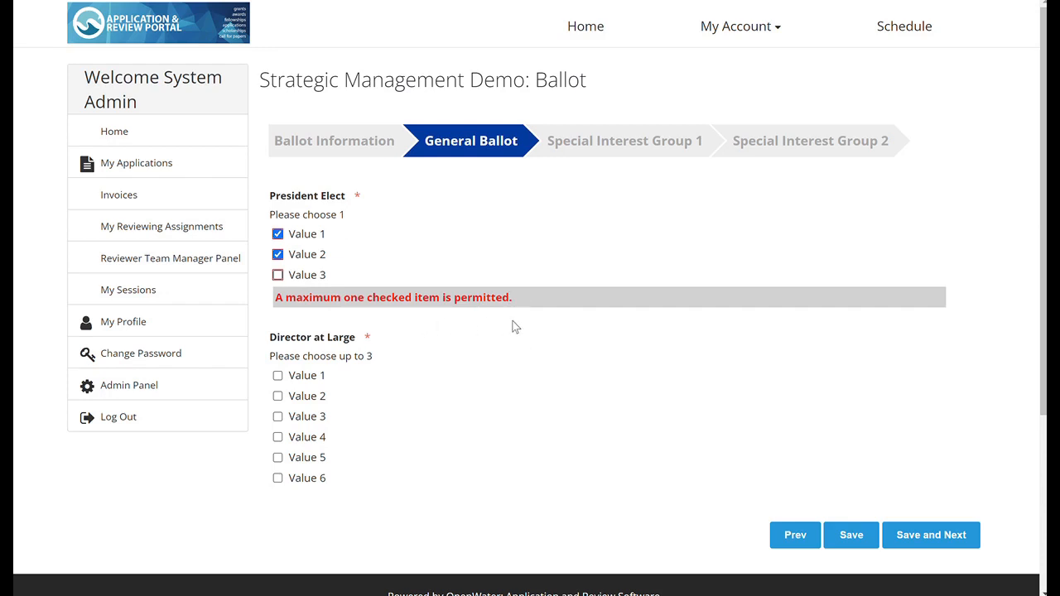
{"action": "left_click", "coordinate": [314, 379]}
{"action": "left_click", "coordinate": [314, 397]}
{"action": "left_click", "coordinate": [315, 437]}
{"action": "left_click", "coordinate": [312, 463]}
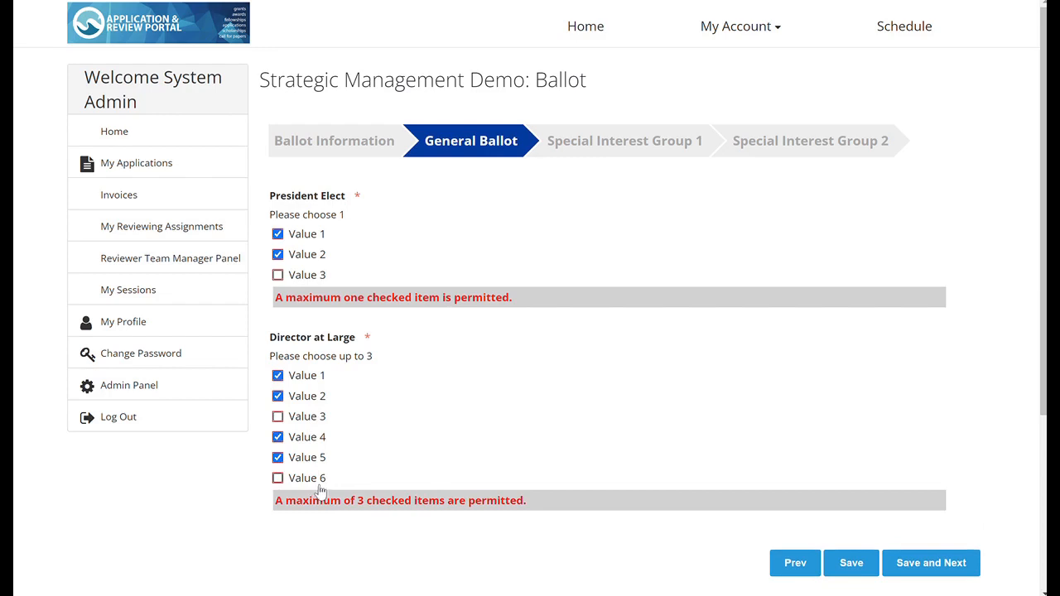
Step: Go to the Special Interest Group 1 ballot and open its candidate information packets
{"action": "left_click", "coordinate": [595, 153]}
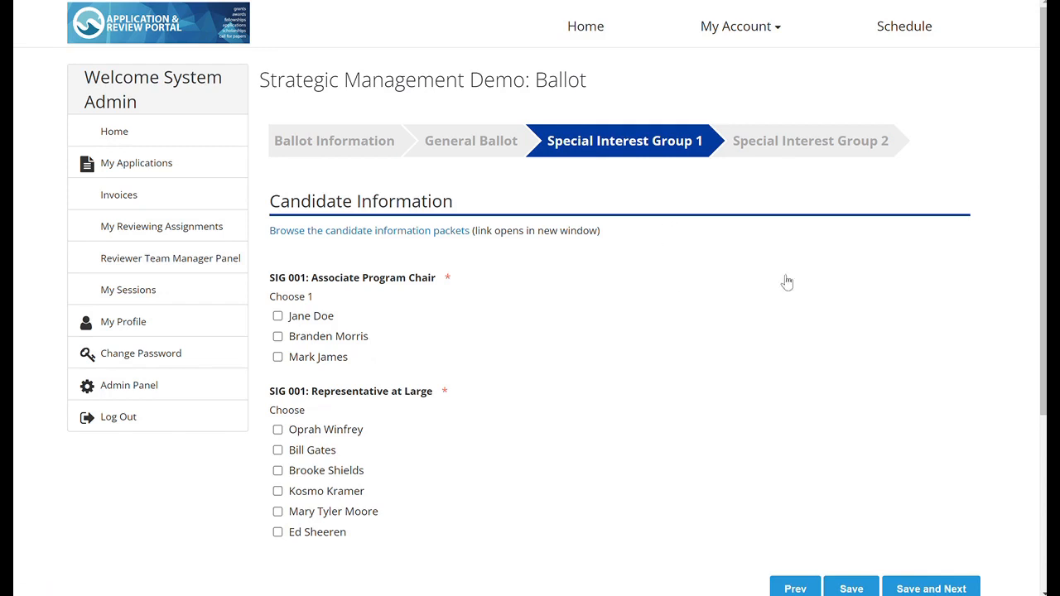
{"action": "scroll", "coordinate": [787, 283], "scroll_direction": "down", "scroll_amount": 2}
{"action": "scroll", "coordinate": [773, 263], "scroll_direction": "up", "scroll_amount": 2}
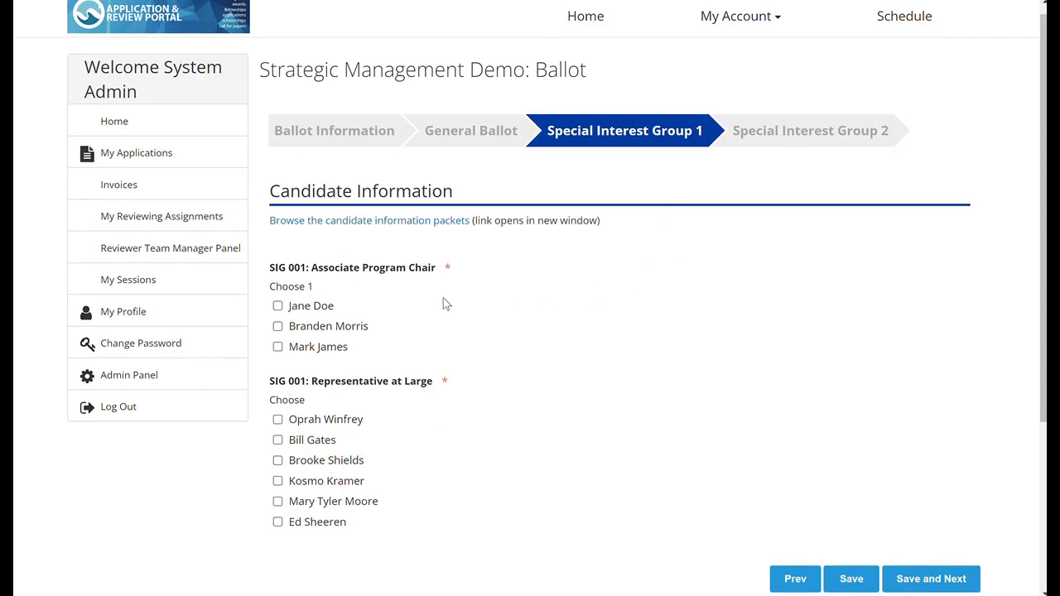
{"action": "left_click", "coordinate": [398, 222]}
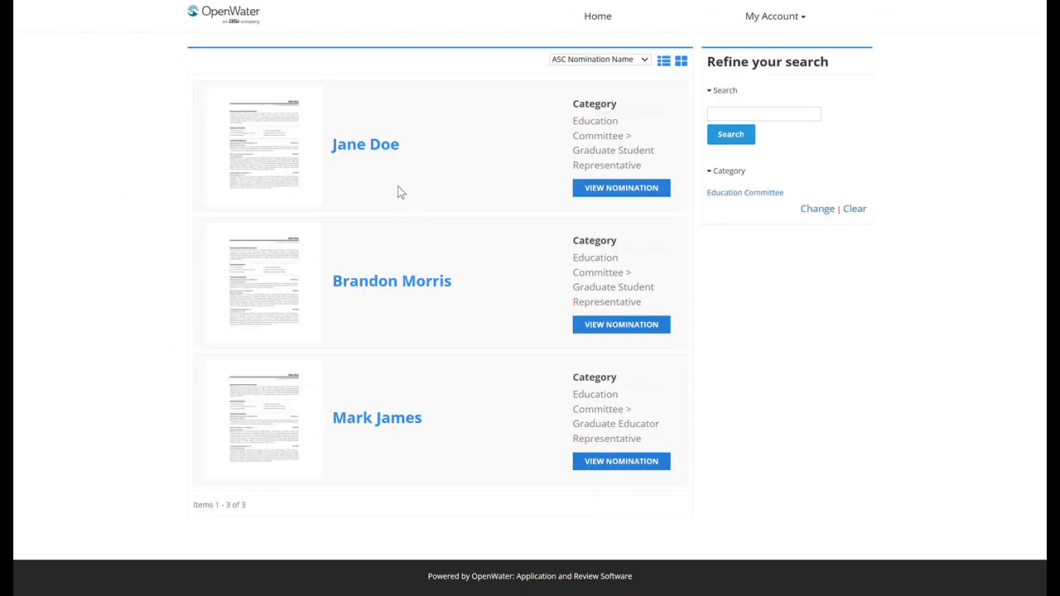
Step: Open the first candidate's nomination and view its Committee Nominee Information and Nomination Questions pages
{"action": "left_click", "coordinate": [360, 149]}
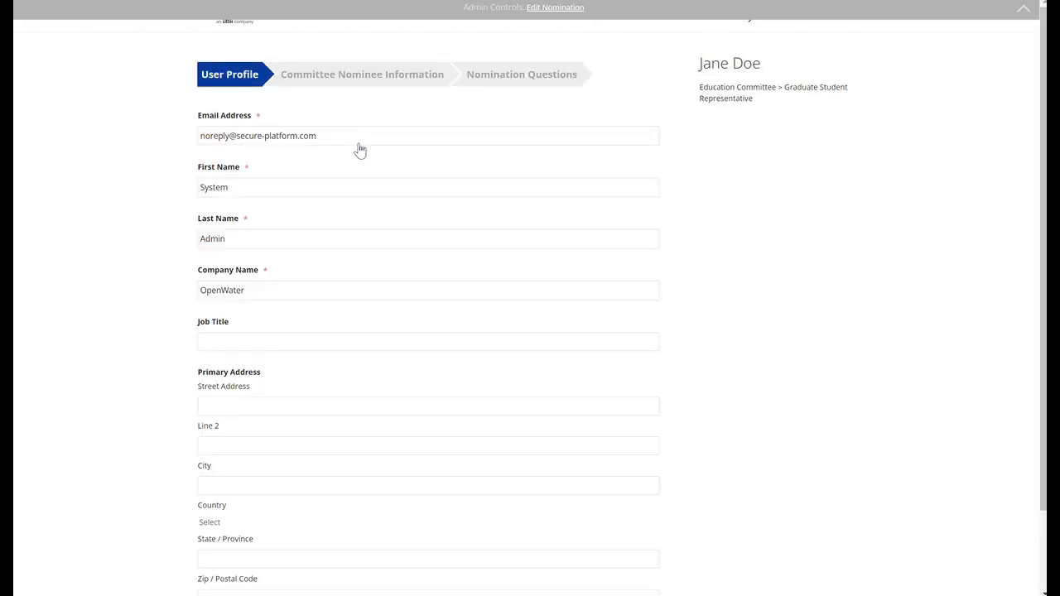
{"action": "left_click", "coordinate": [377, 82]}
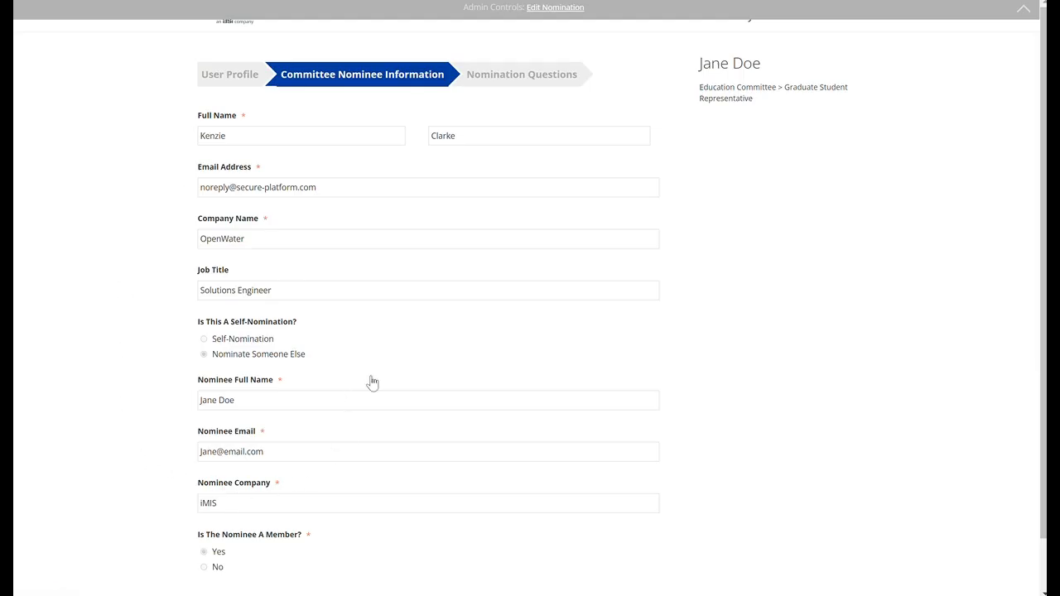
{"action": "left_click", "coordinate": [505, 74]}
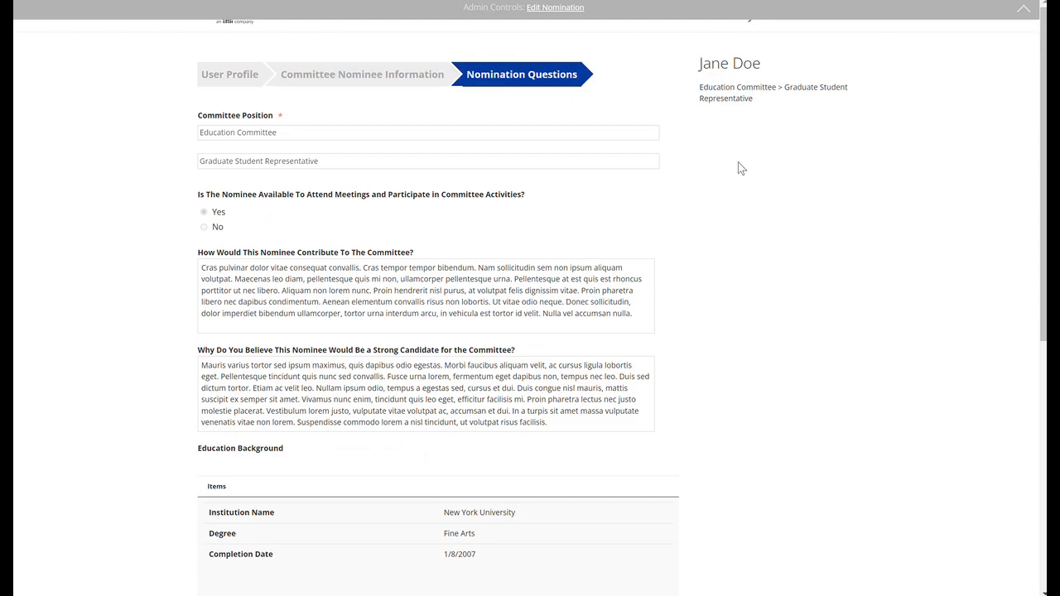
Step: Read the candidate's uploaded CV/Resume in fullscreen and leave the fullscreen view
{"action": "scroll", "coordinate": [802, 110], "scroll_direction": "down", "scroll_amount": 5}
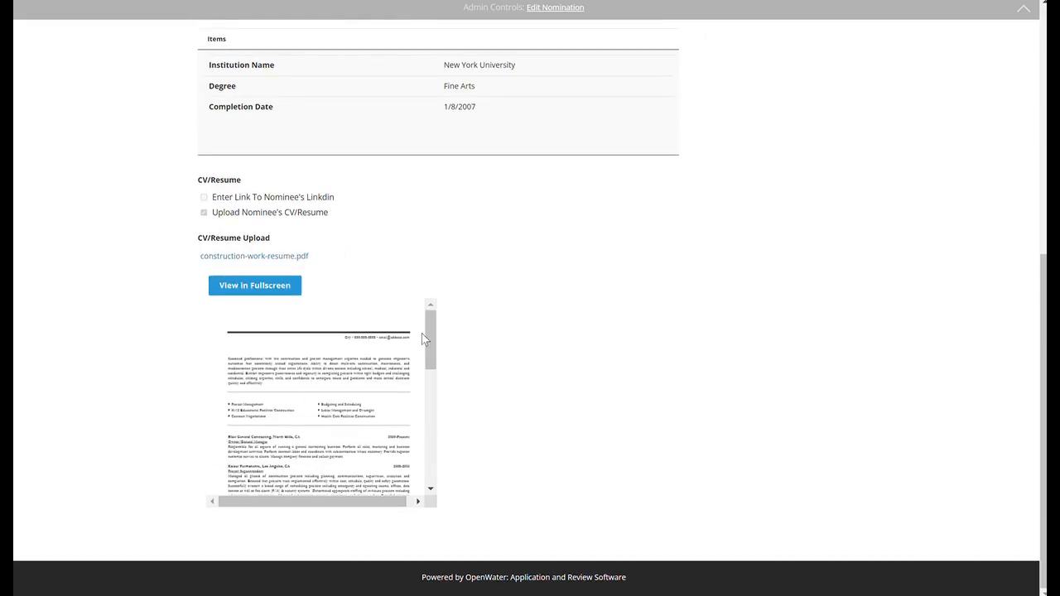
{"action": "left_click", "coordinate": [257, 285]}
{"action": "scroll", "coordinate": [524, 133], "scroll_direction": "down", "scroll_amount": 2}
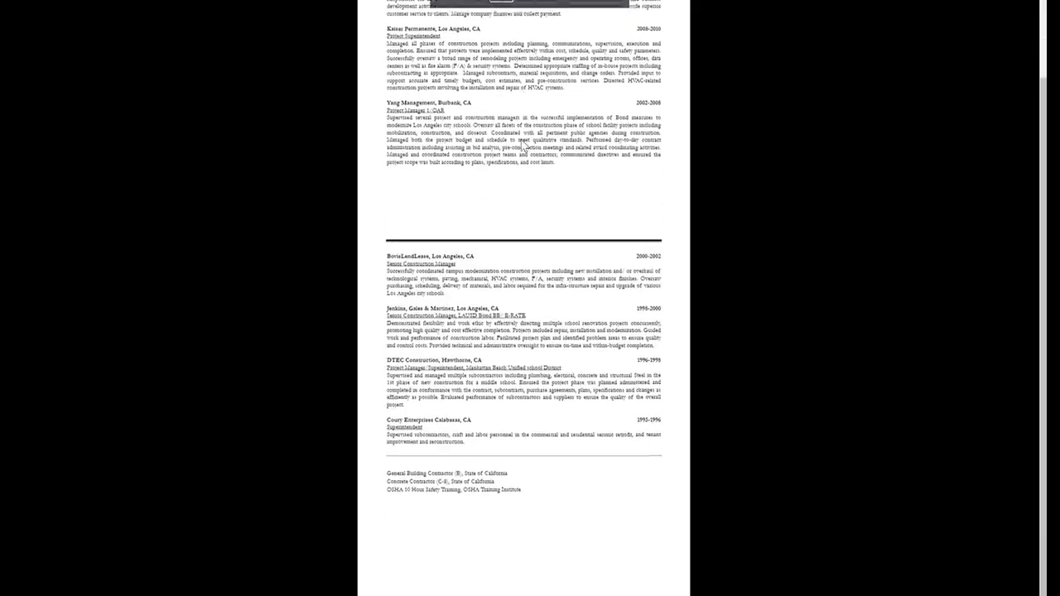
{"action": "key", "text": "Escape"}
{"action": "scroll", "coordinate": [521, 149], "scroll_direction": "up", "scroll_amount": 3}
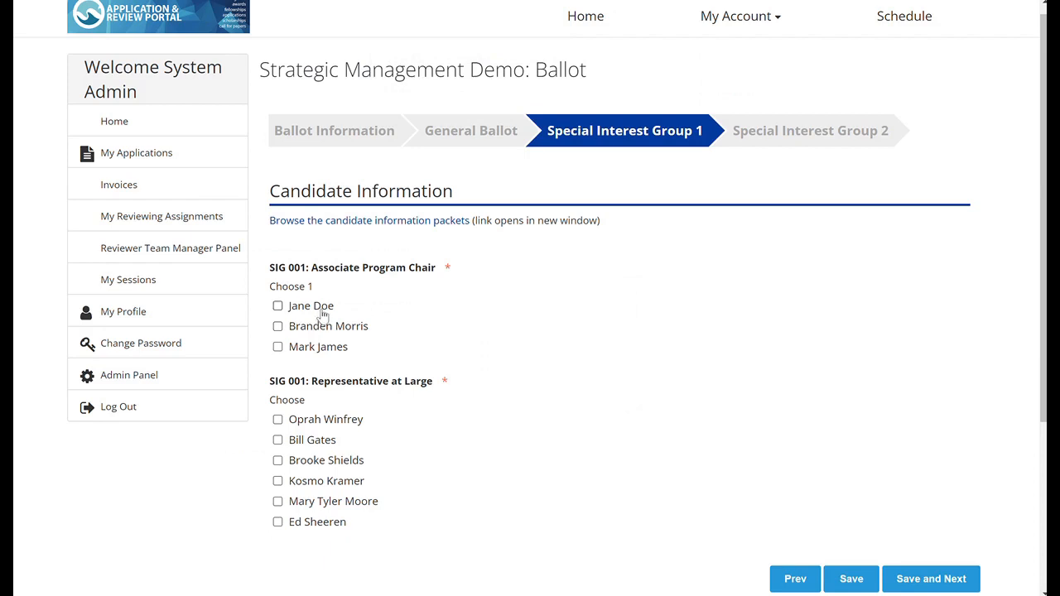
Step: Vote for the first Associate Program Chair candidate and for Oprah Winfrey, Bill Gates and Mary Tyler Moore as SIG 001 representatives, and save the page
{"action": "left_click", "coordinate": [321, 308]}
{"action": "left_click", "coordinate": [333, 423]}
{"action": "left_click", "coordinate": [327, 442]}
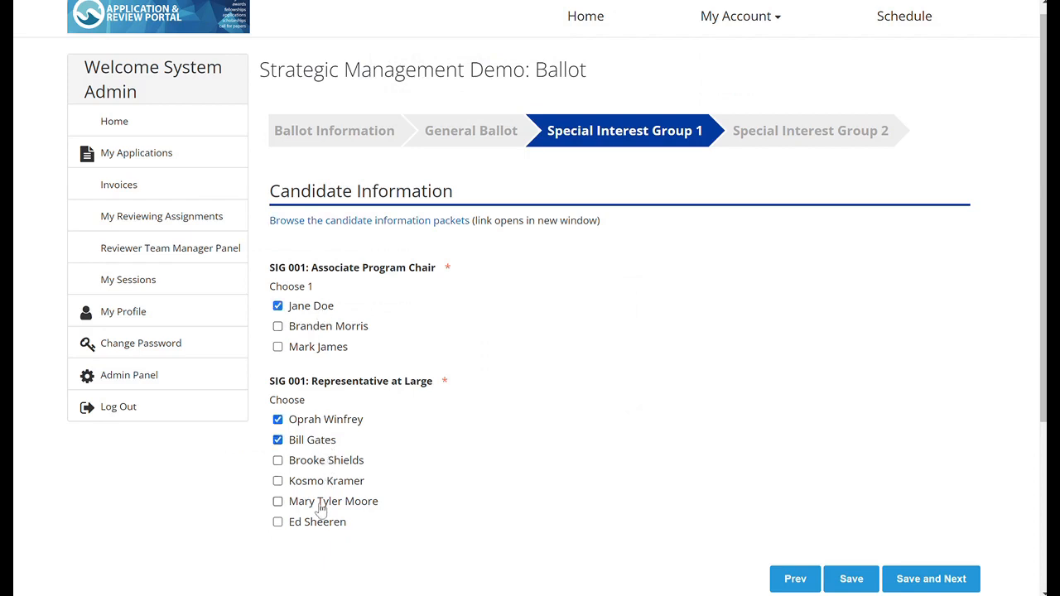
{"action": "left_click", "coordinate": [321, 507]}
{"action": "left_click", "coordinate": [919, 580]}
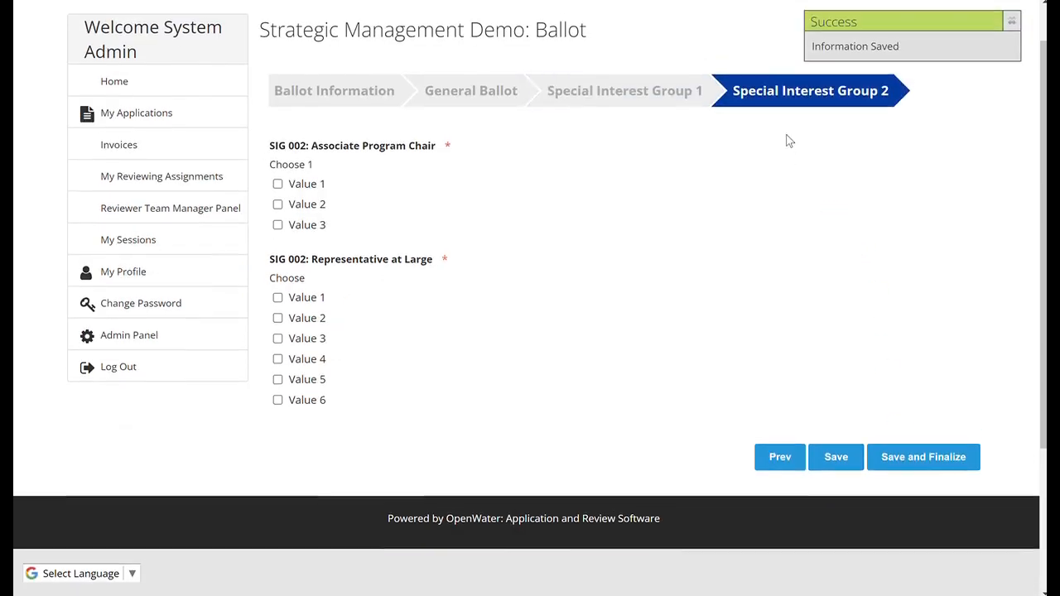
Step: Try to finalize the ballot, deselect Value 2 for President Elect and Value 5 for Director at Large, and return to Special Interest Group 2
{"action": "left_click", "coordinate": [923, 467]}
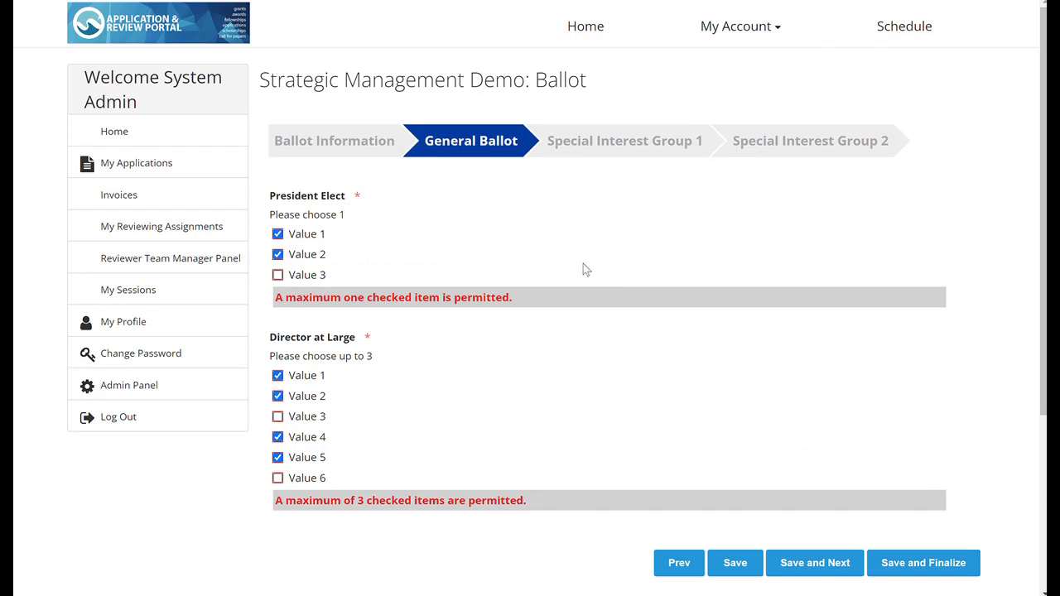
{"action": "left_click", "coordinate": [298, 257]}
{"action": "left_click", "coordinate": [317, 432]}
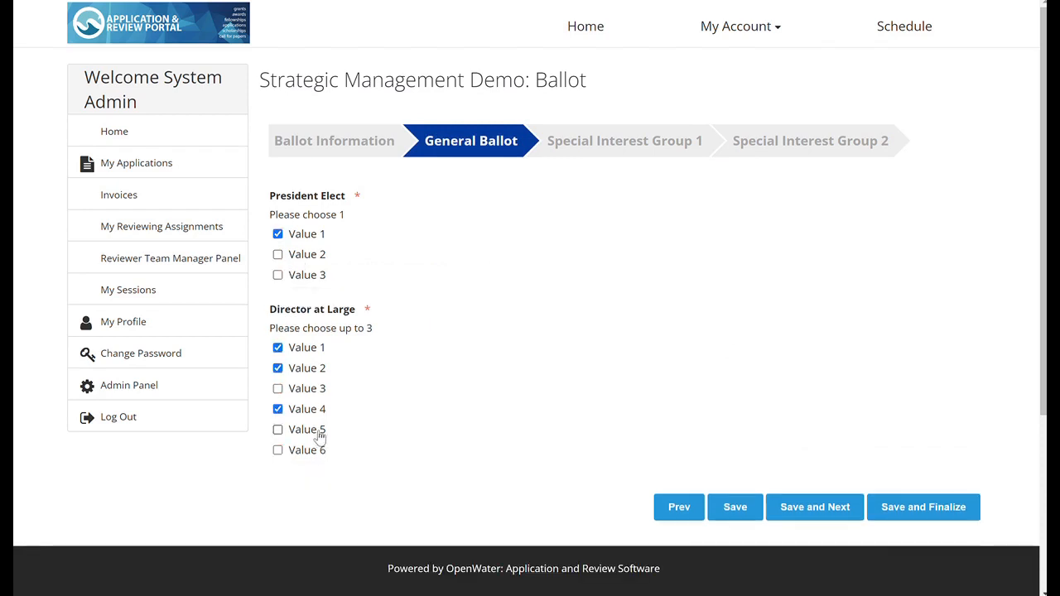
{"action": "left_click", "coordinate": [795, 142]}
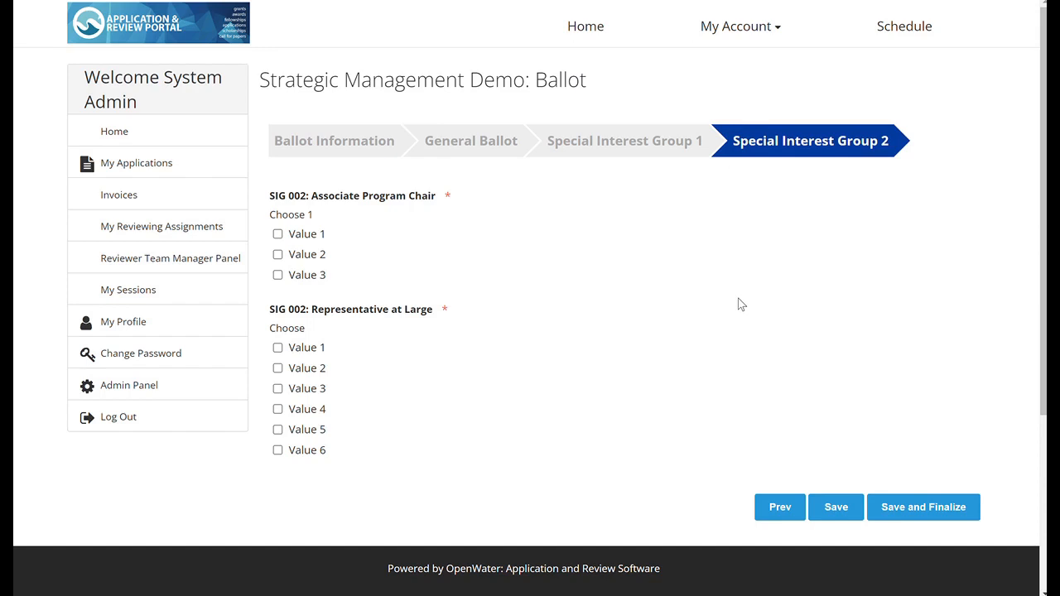
Step: Open the Complete Applications report among the ballot program's application reports in the administration area
{"action": "left_click", "coordinate": [129, 389]}
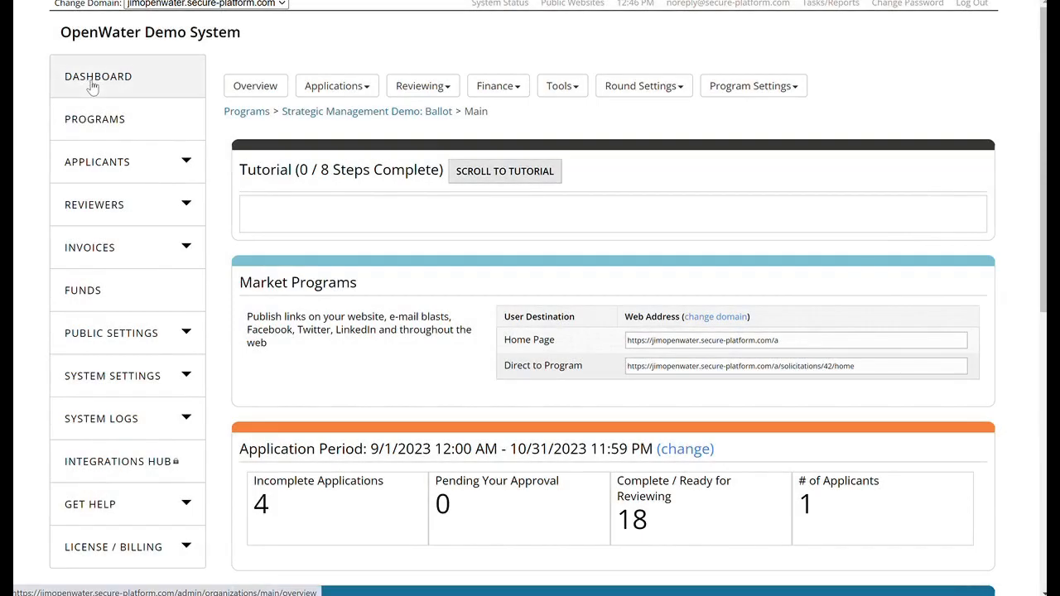
{"action": "left_click", "coordinate": [355, 90]}
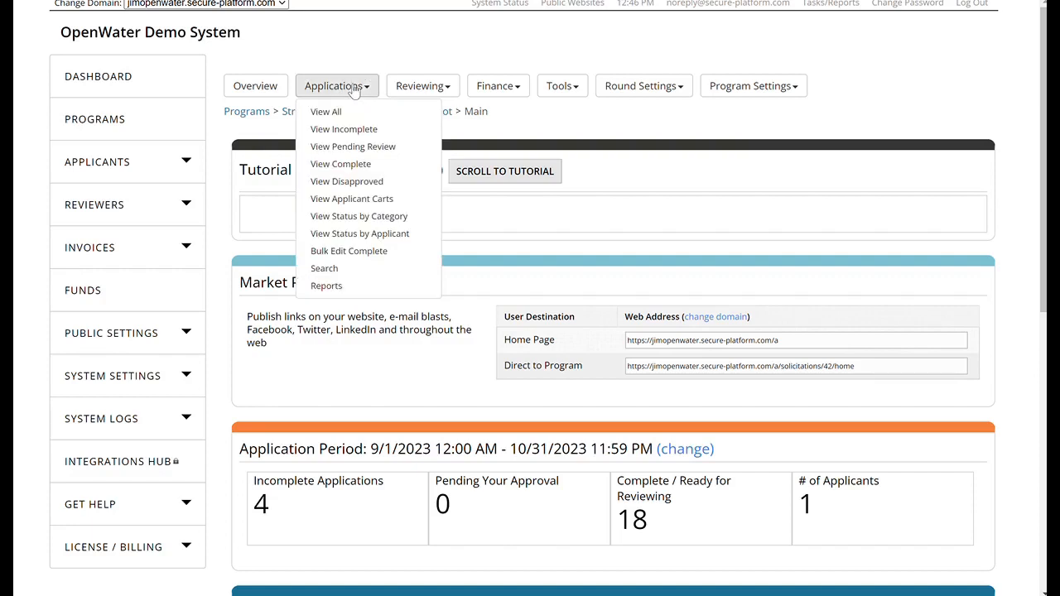
{"action": "left_click", "coordinate": [342, 286]}
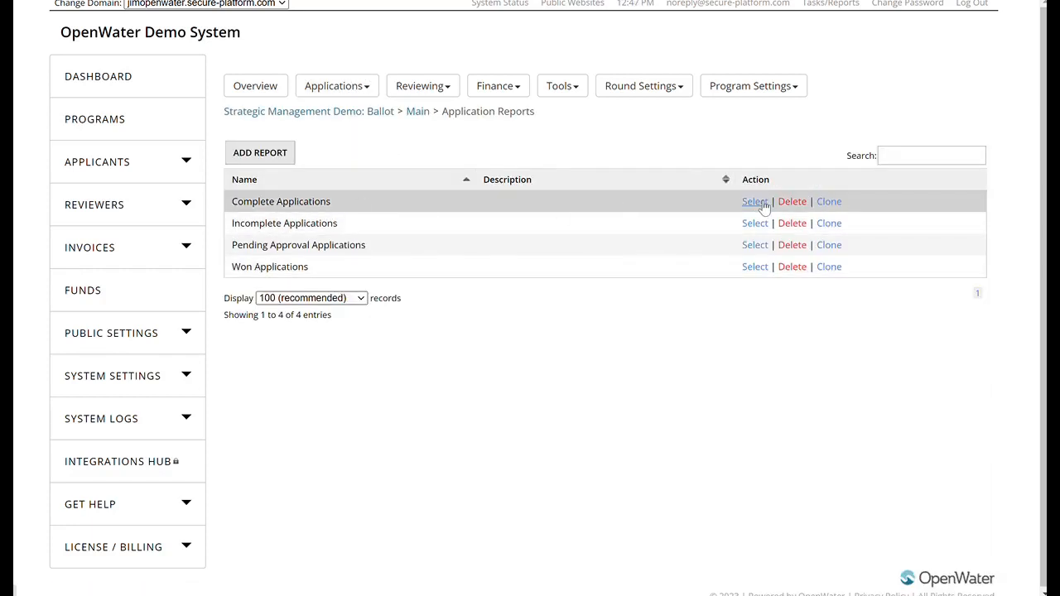
{"action": "left_click", "coordinate": [754, 202]}
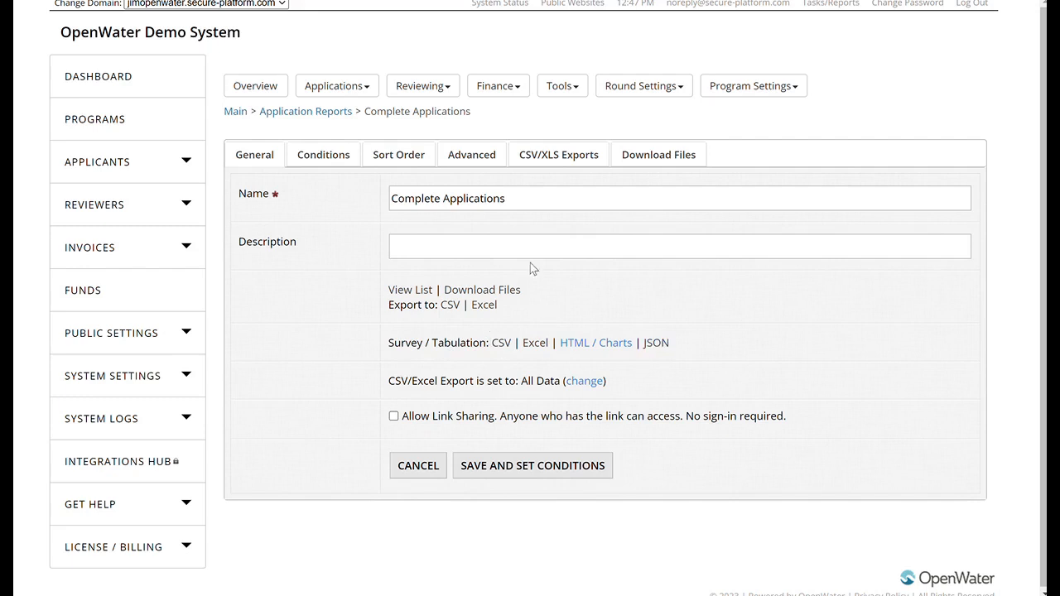
Step: Check the report's advanced export options and view its survey tabulation as HTML charts
{"action": "left_click", "coordinate": [478, 156]}
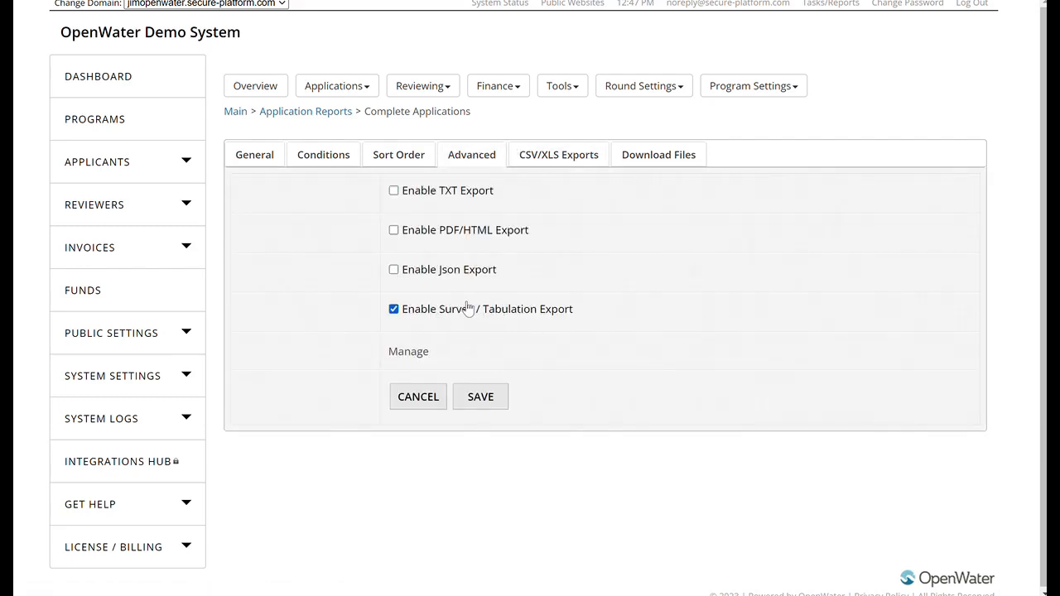
{"action": "left_click", "coordinate": [263, 155]}
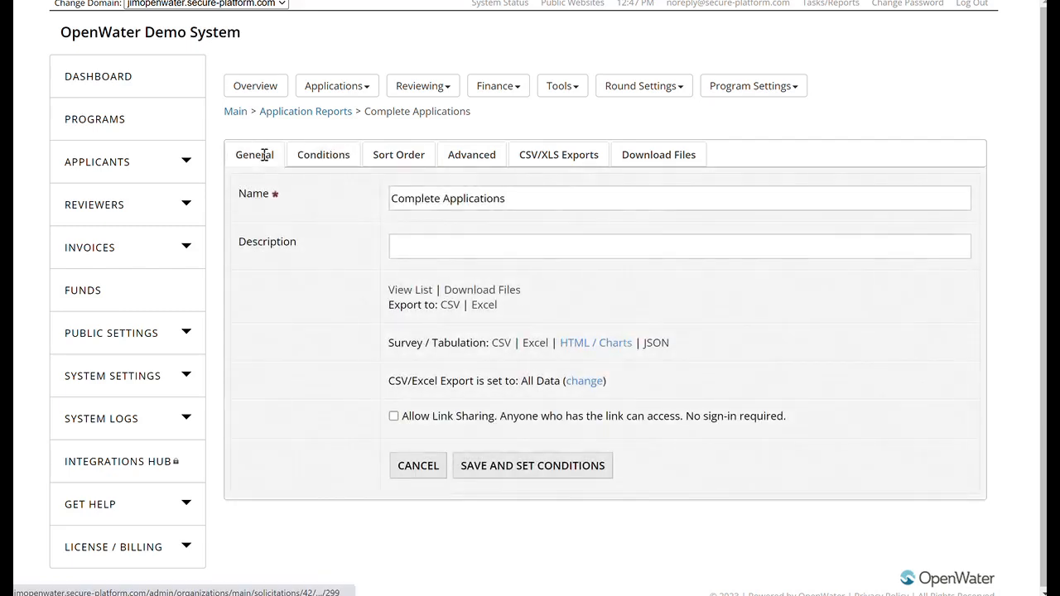
{"action": "left_click", "coordinate": [596, 342]}
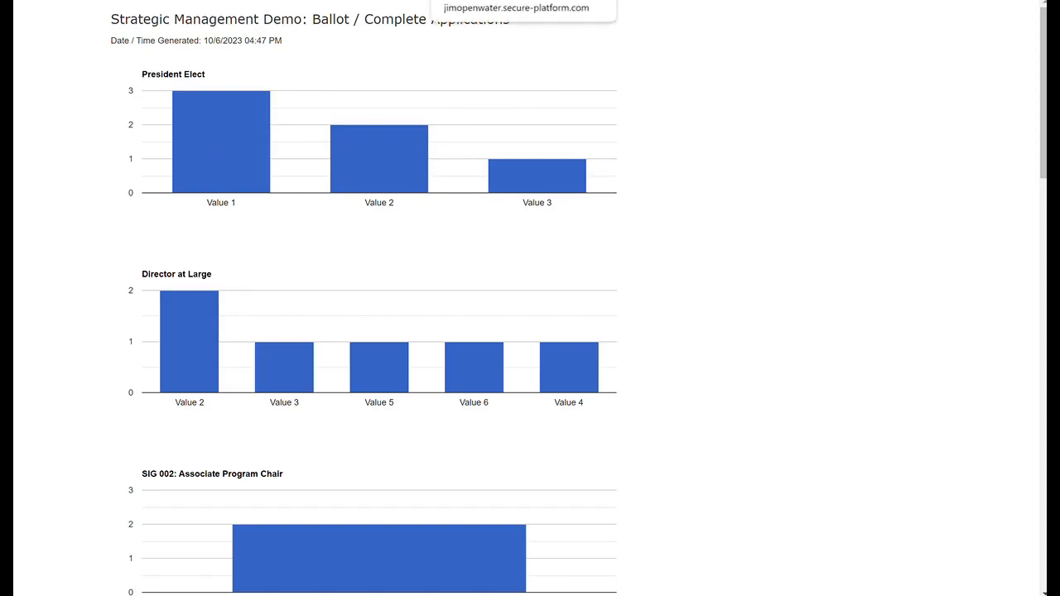
Step: Return to the Complete Applications report and export its survey tabulation to Excel
{"action": "left_click", "coordinate": [389, 1]}
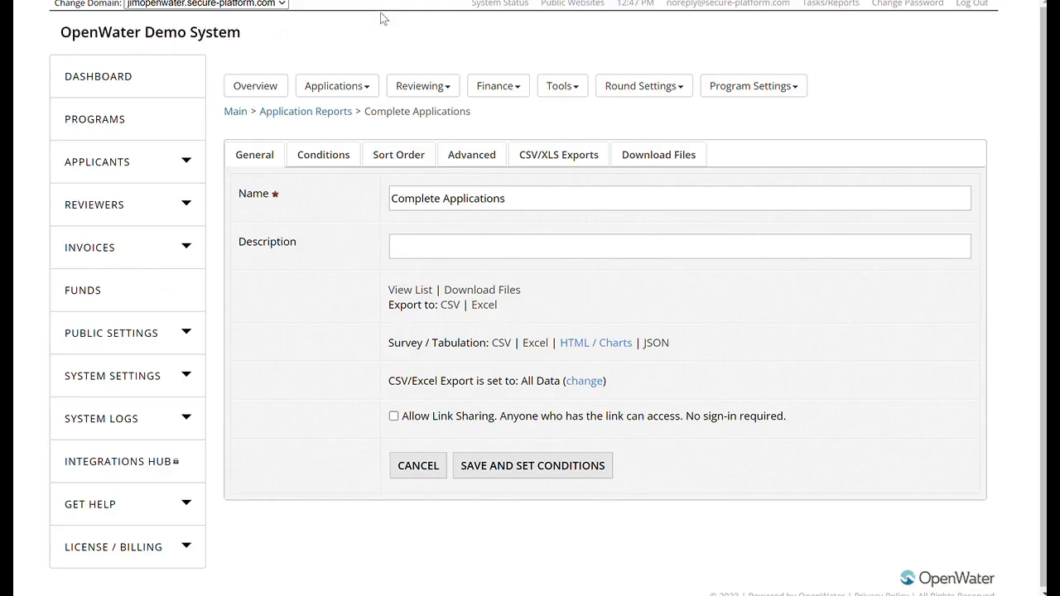
{"action": "left_click", "coordinate": [535, 345]}
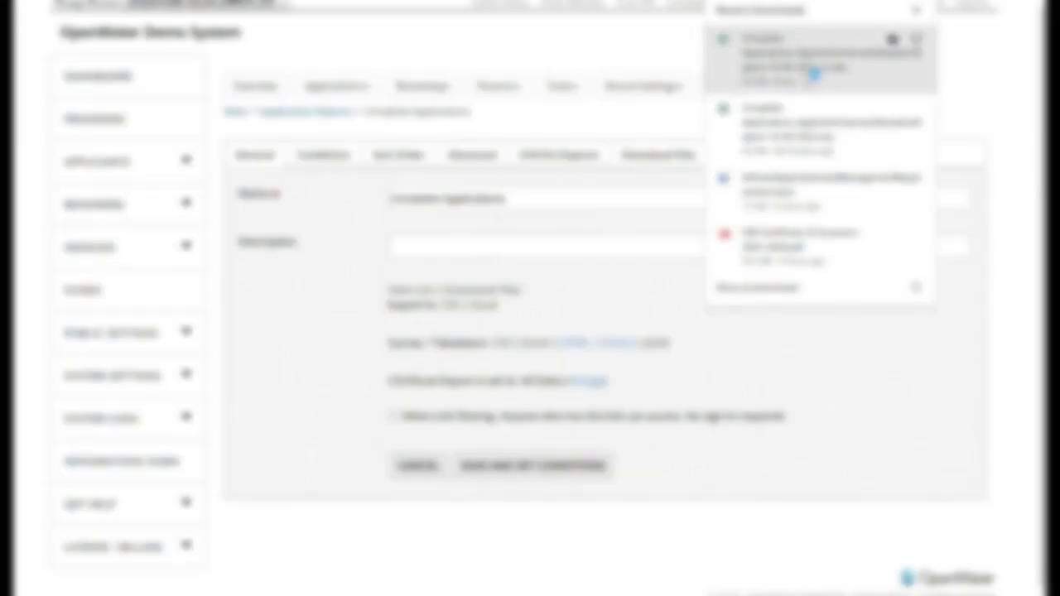
{"action": "left_click", "coordinate": [916, 10]}
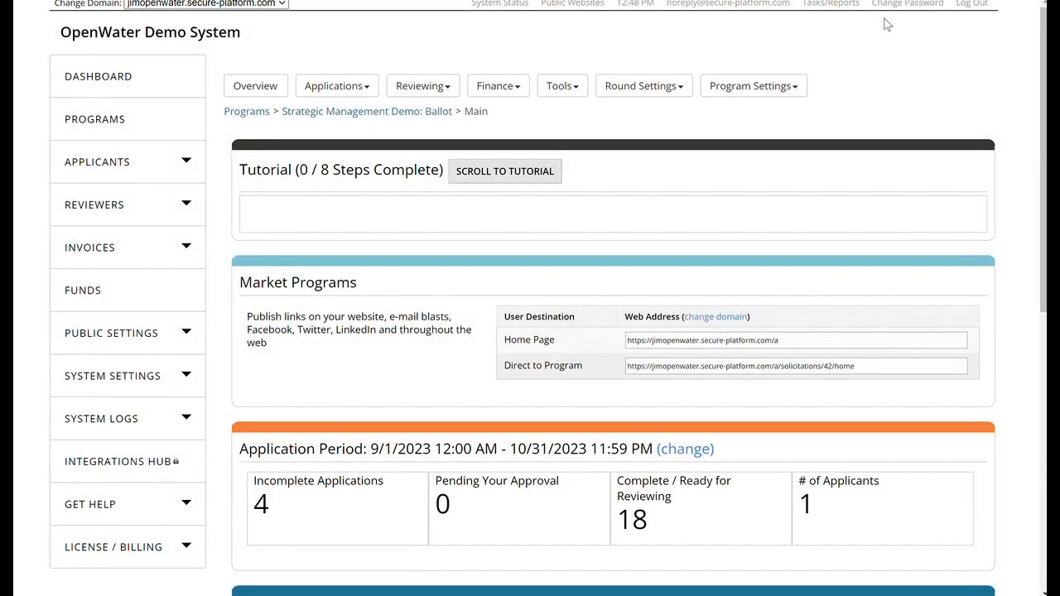
Step: Open the form fields of the application form's Special Interest Group 1 page for editing
{"action": "left_click", "coordinate": [656, 91]}
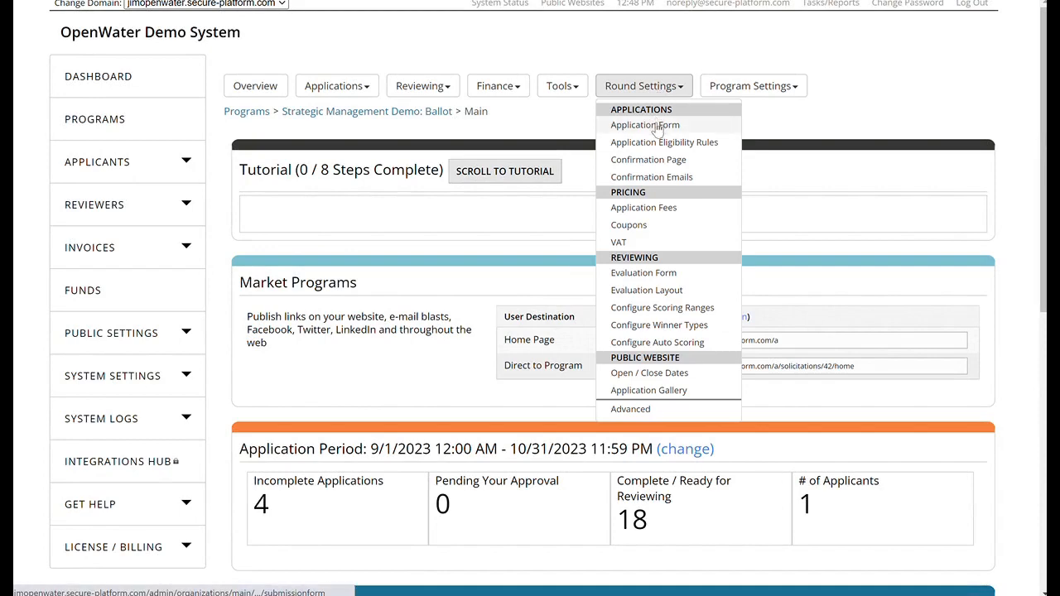
{"action": "left_click", "coordinate": [657, 126]}
{"action": "left_click", "coordinate": [890, 254]}
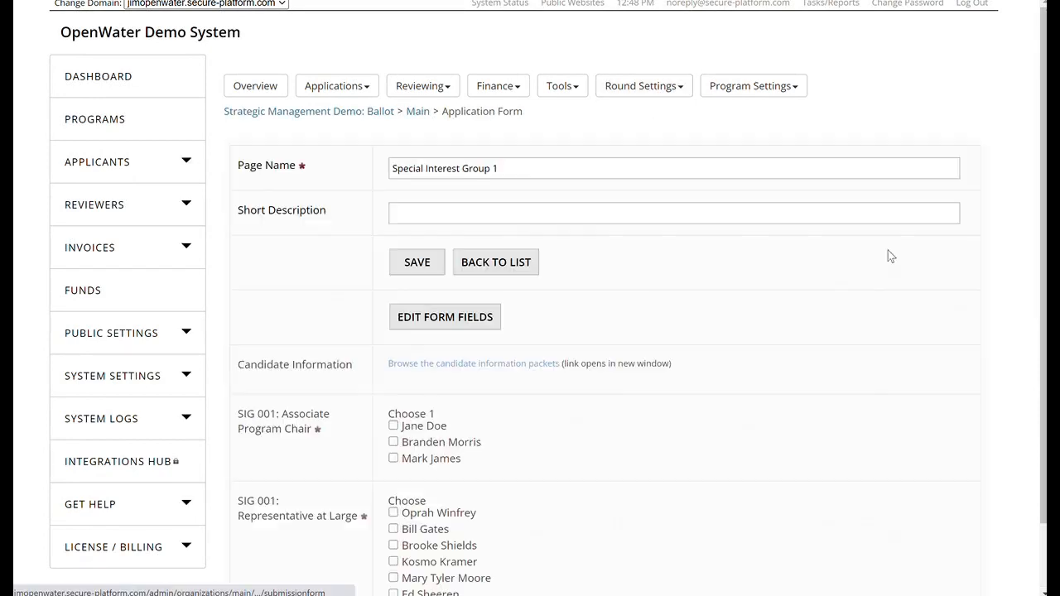
{"action": "left_click", "coordinate": [420, 316]}
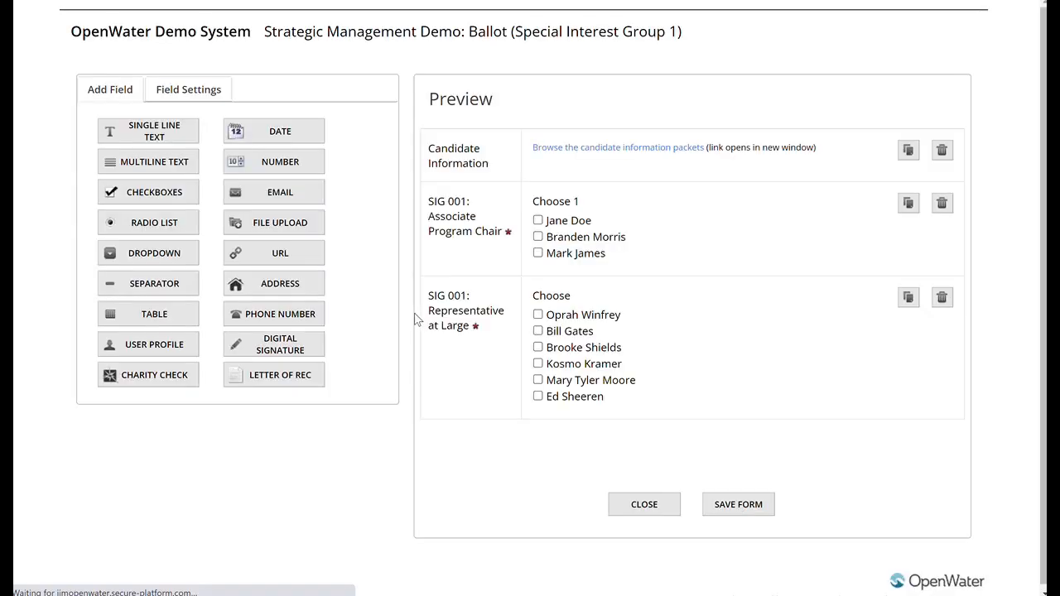
Step: Add a separator field above the Candidate Information field, and delete that separator again
{"action": "left_click", "coordinate": [480, 163]}
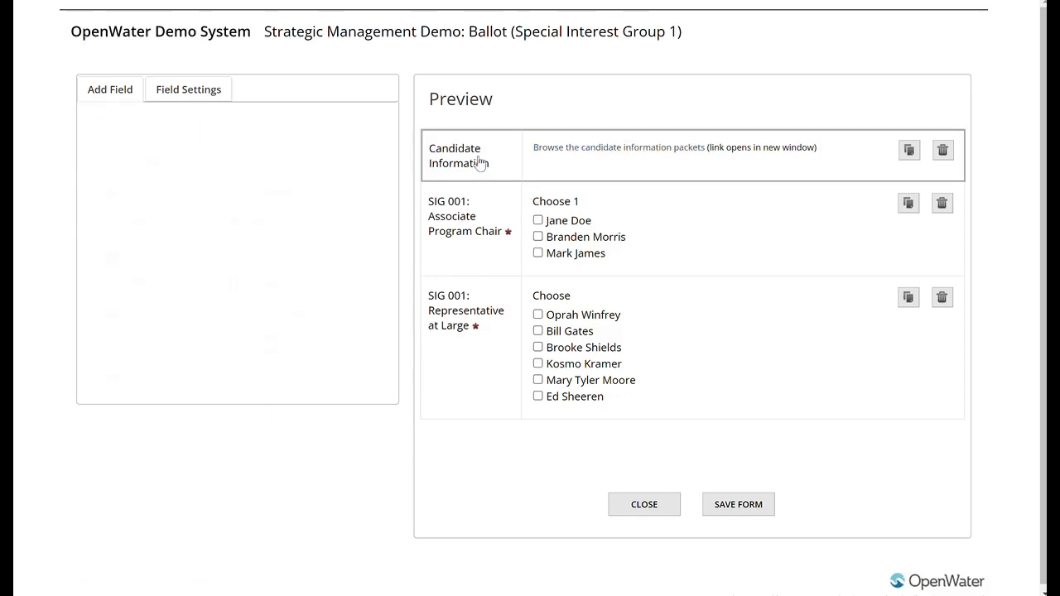
{"action": "left_click", "coordinate": [96, 91]}
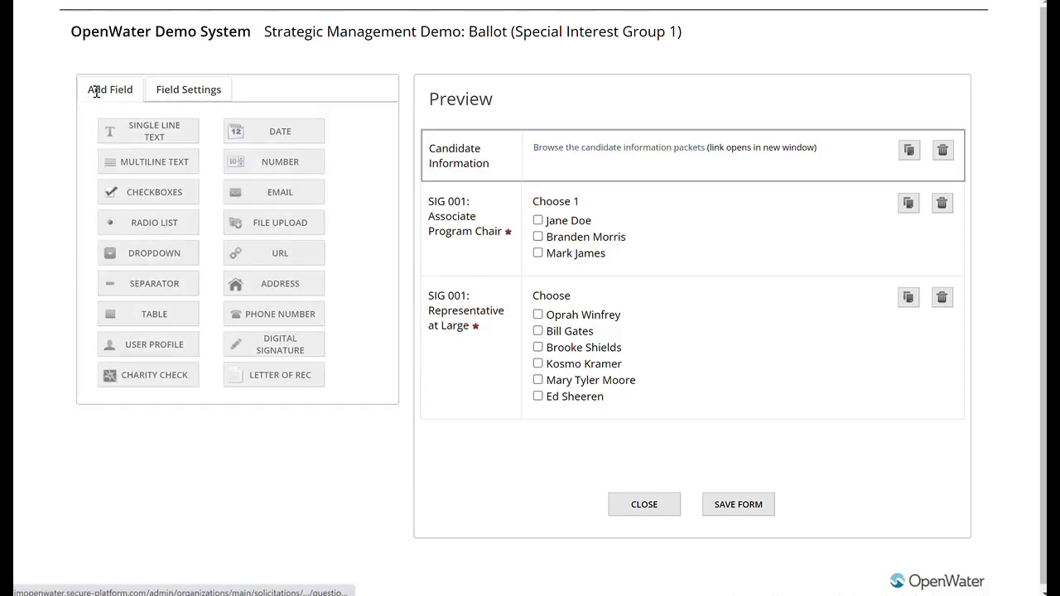
{"action": "left_click_drag", "start_coordinate": [166, 289], "coordinate": [521, 158]}
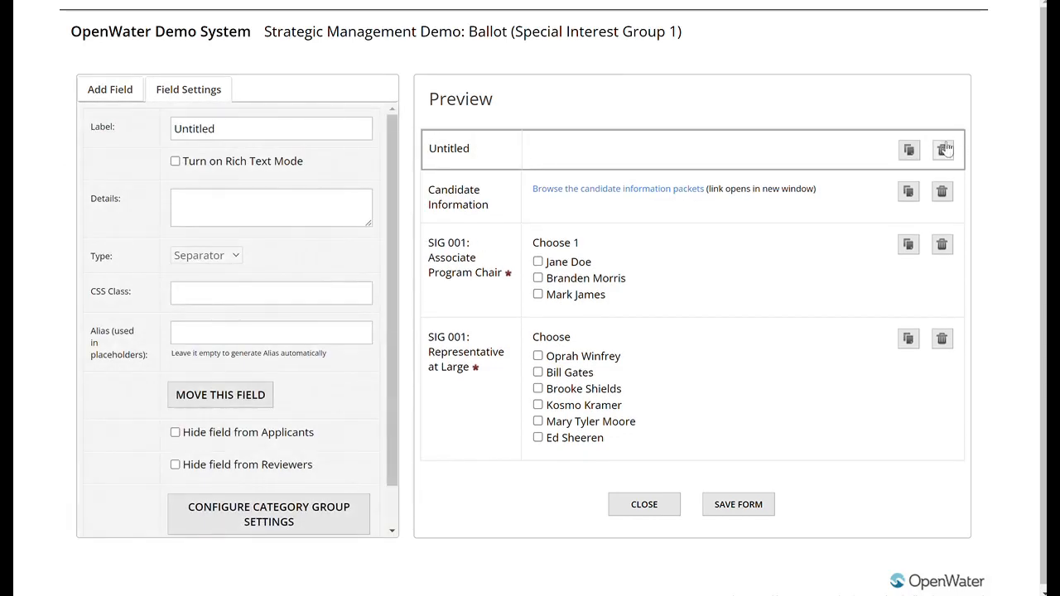
{"action": "left_click", "coordinate": [945, 149]}
{"action": "left_click", "coordinate": [554, 374]}
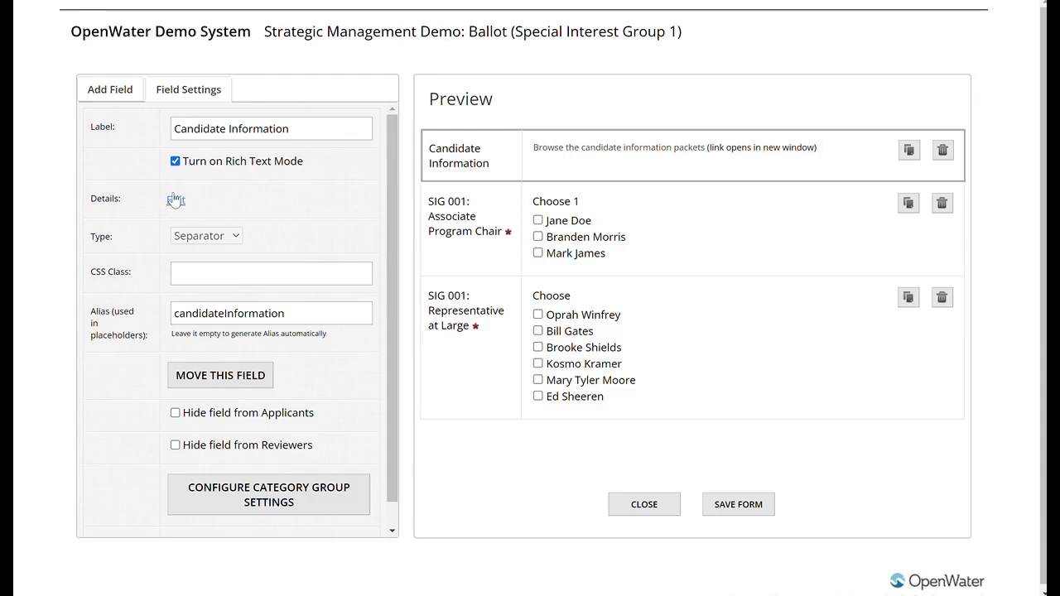
Step: Review the Candidate Information field's rich text details and the Associate Program Chair field's values, required setting and selection range
{"action": "left_click", "coordinate": [175, 199]}
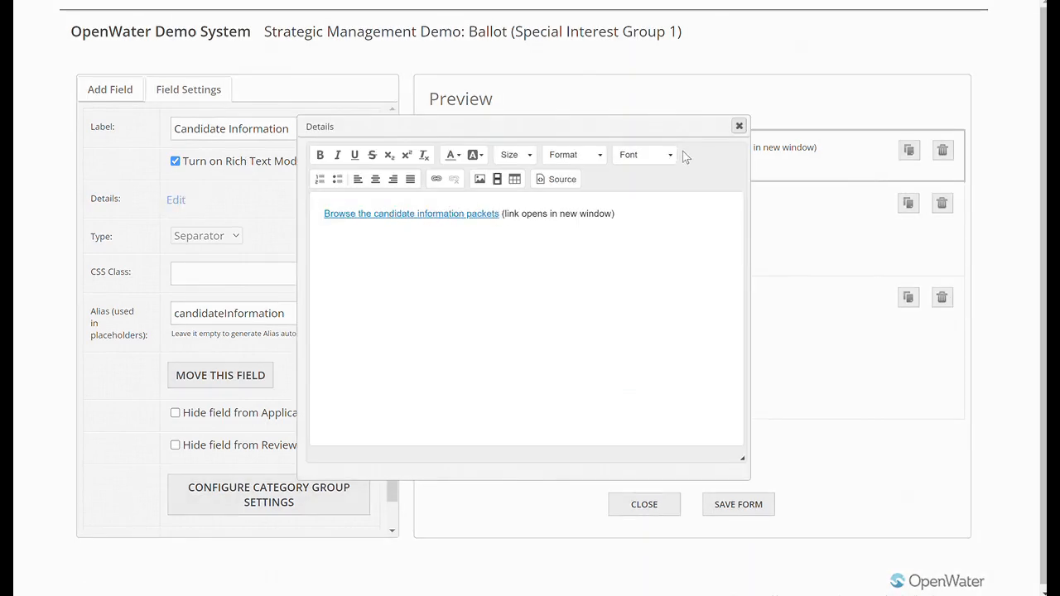
{"action": "left_click", "coordinate": [739, 126]}
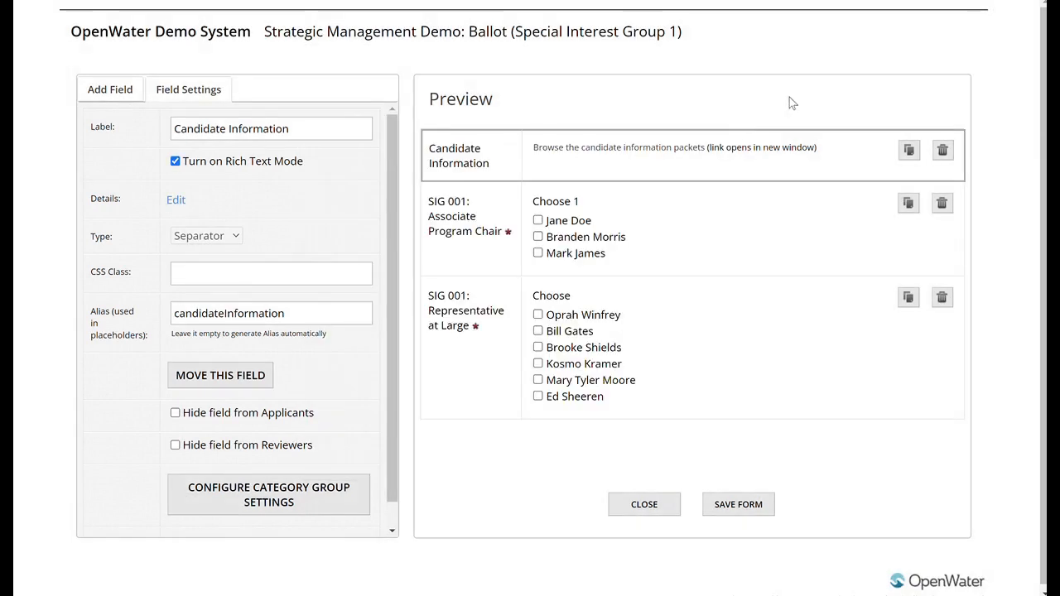
{"action": "left_click", "coordinate": [474, 240]}
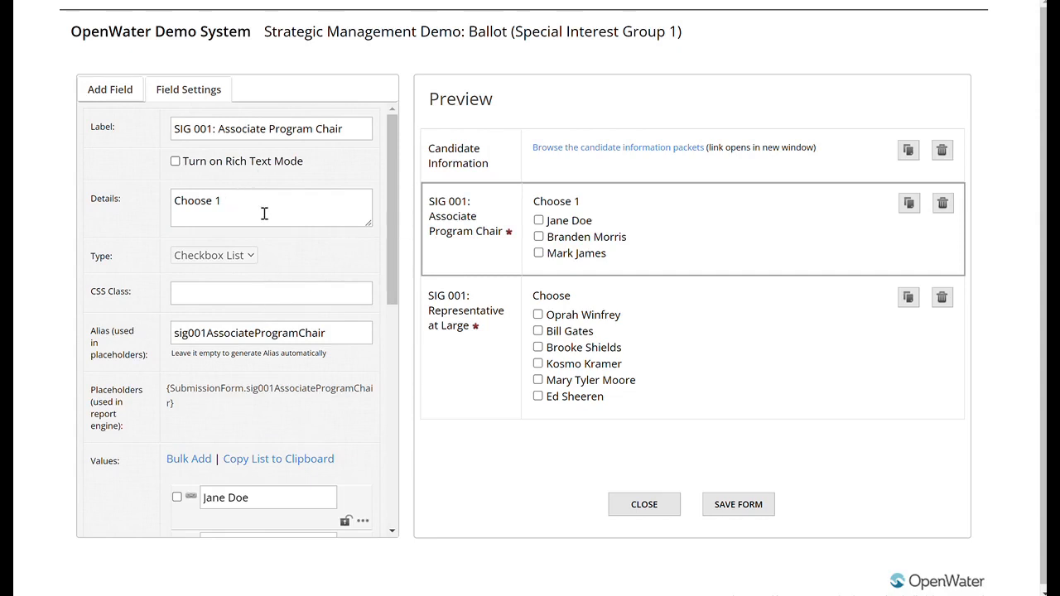
{"action": "scroll", "coordinate": [266, 210], "scroll_direction": "down", "scroll_amount": 2}
{"action": "scroll", "coordinate": [269, 209], "scroll_direction": "down", "scroll_amount": 2}
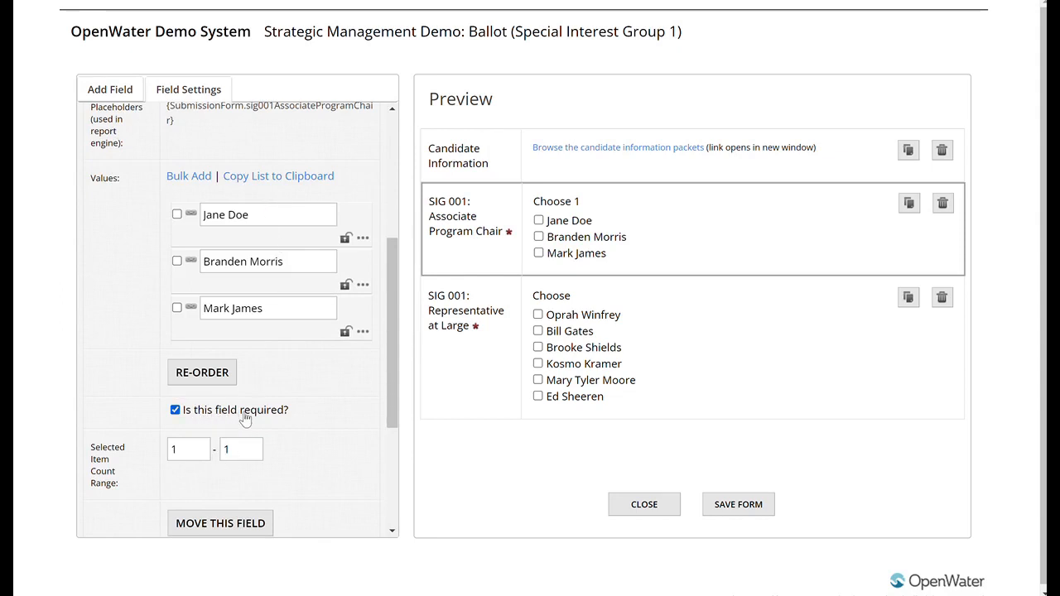
Step: Review the Representative at Large field's candidate values, required setting and selected item count range
{"action": "left_click", "coordinate": [470, 321]}
{"action": "scroll", "coordinate": [311, 233], "scroll_direction": "down", "scroll_amount": 2}
{"action": "scroll", "coordinate": [311, 233], "scroll_direction": "down", "scroll_amount": 2}
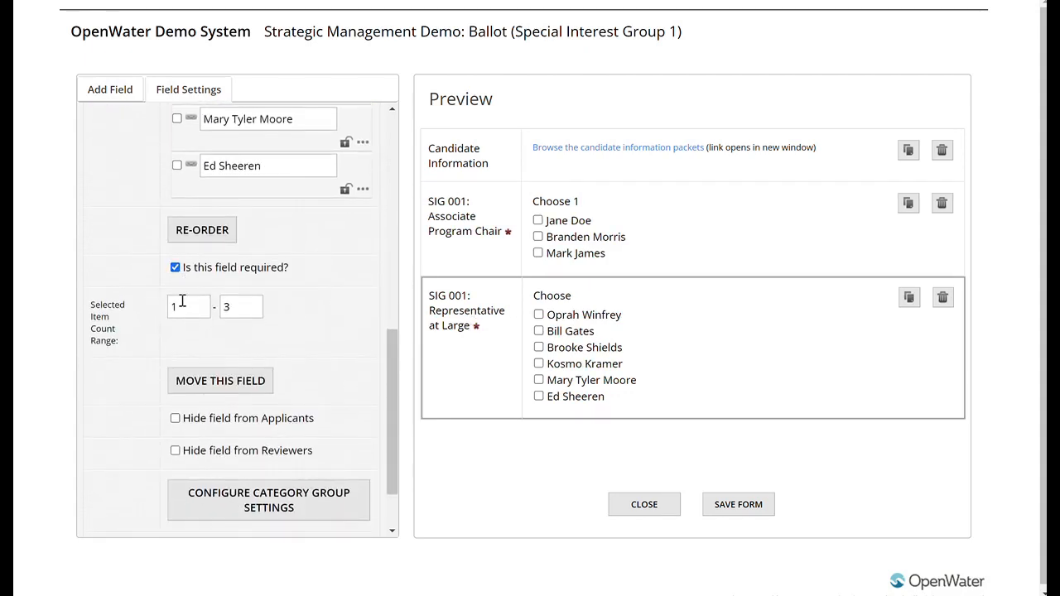
{"action": "scroll", "coordinate": [290, 366], "scroll_direction": "up", "scroll_amount": 4}
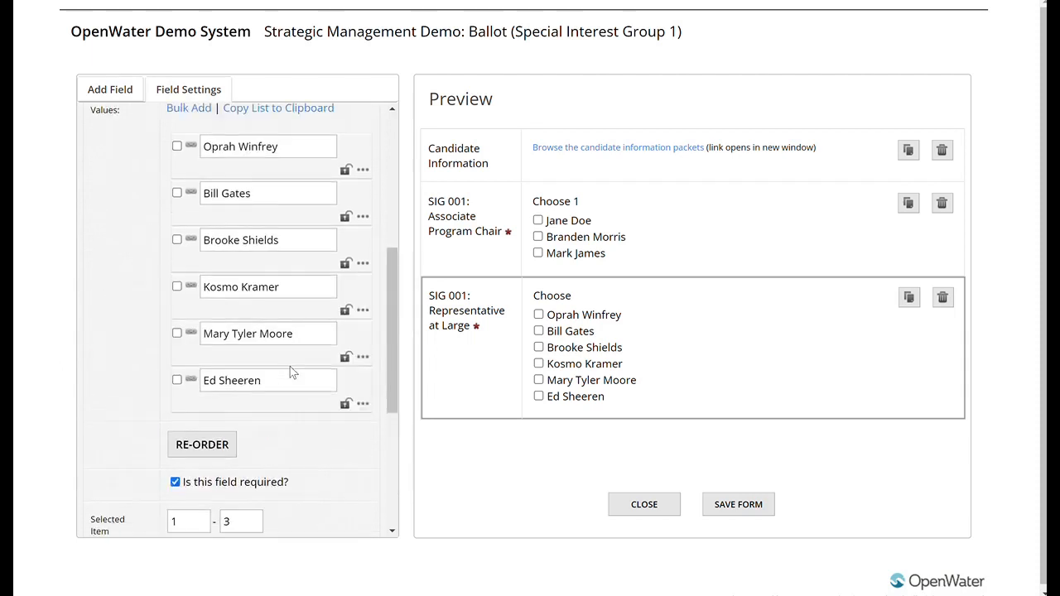
{"action": "scroll", "coordinate": [291, 364], "scroll_direction": "up", "scroll_amount": 2}
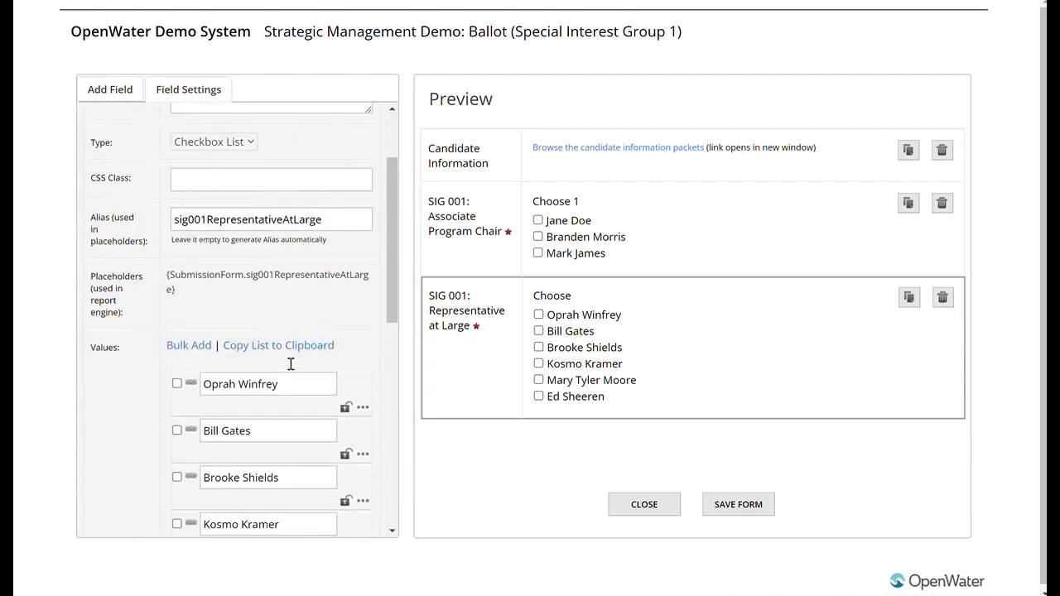
Step: Add a checkboxes field below Representative at Large and label it "SIG 002: Board Observer"
{"action": "left_click", "coordinate": [91, 93]}
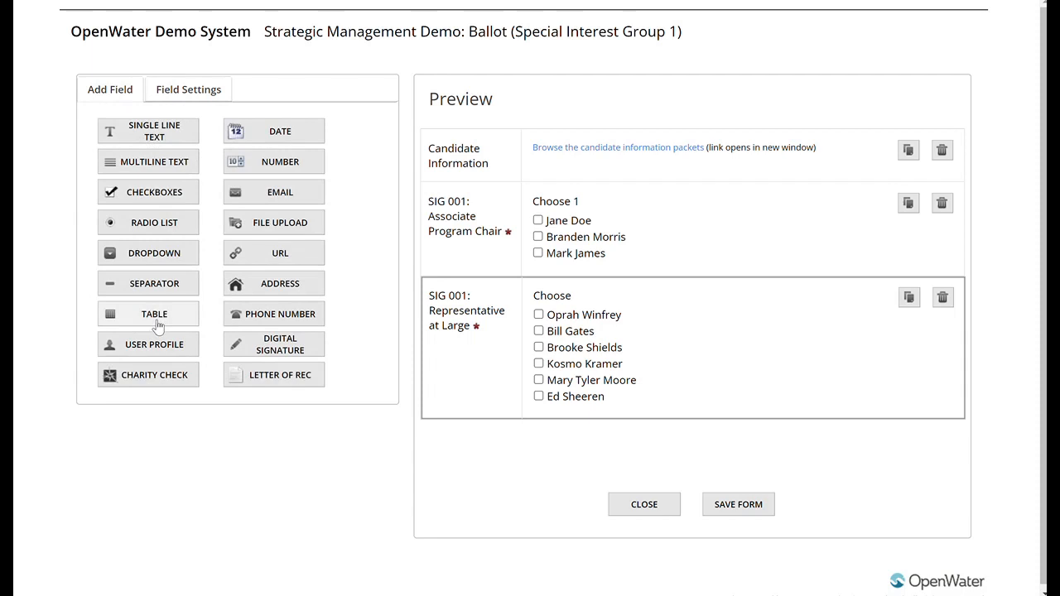
{"action": "left_click_drag", "start_coordinate": [154, 196], "coordinate": [526, 423]}
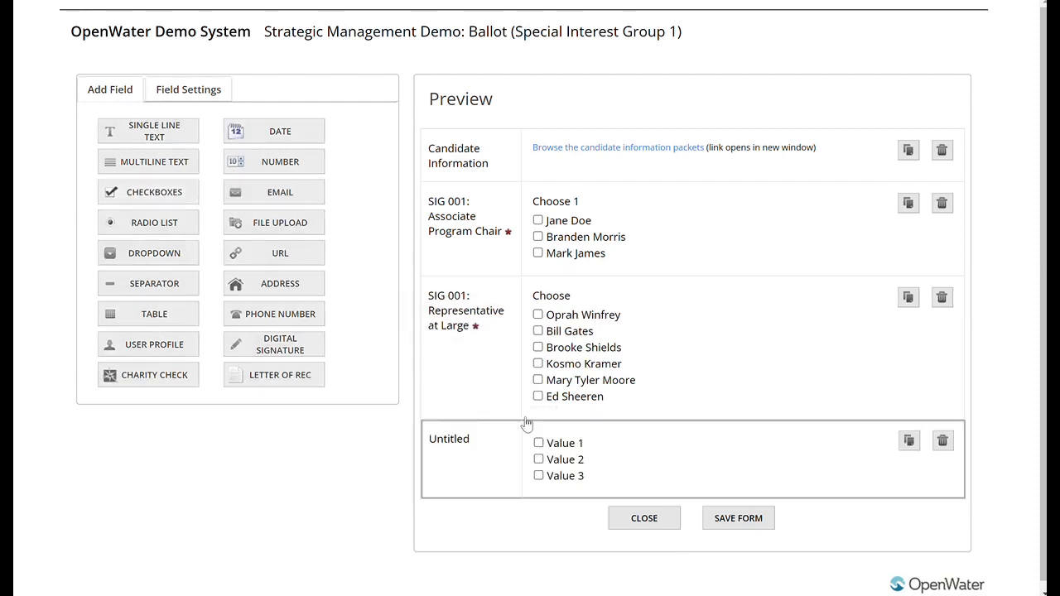
{"action": "scroll", "coordinate": [258, 176], "scroll_direction": "up", "scroll_amount": 2}
{"action": "left_click_drag", "start_coordinate": [266, 127], "coordinate": [135, 135]}
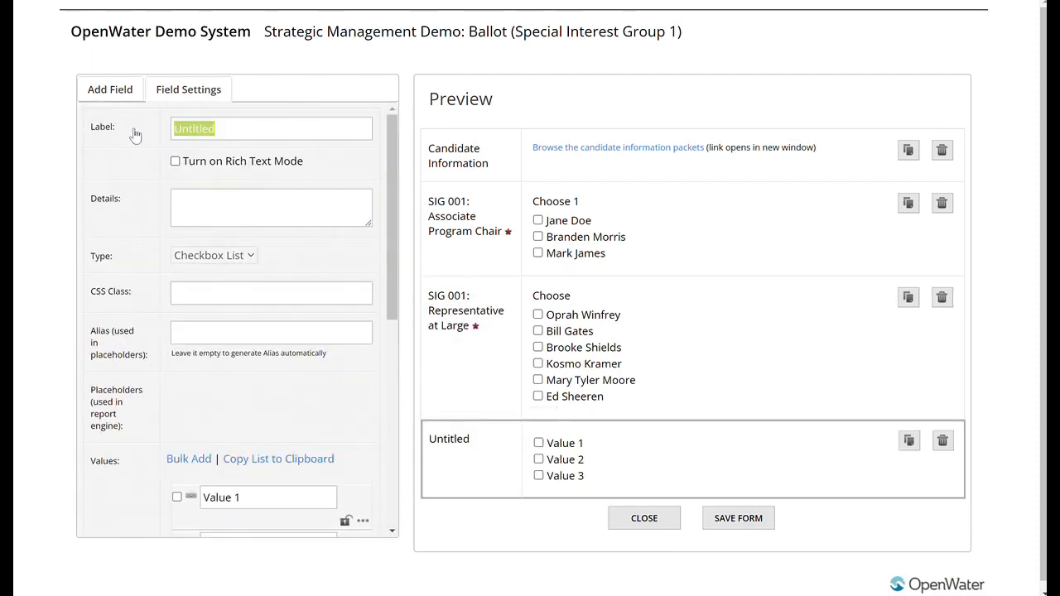
{"action": "type", "text": "SIG 002: "}
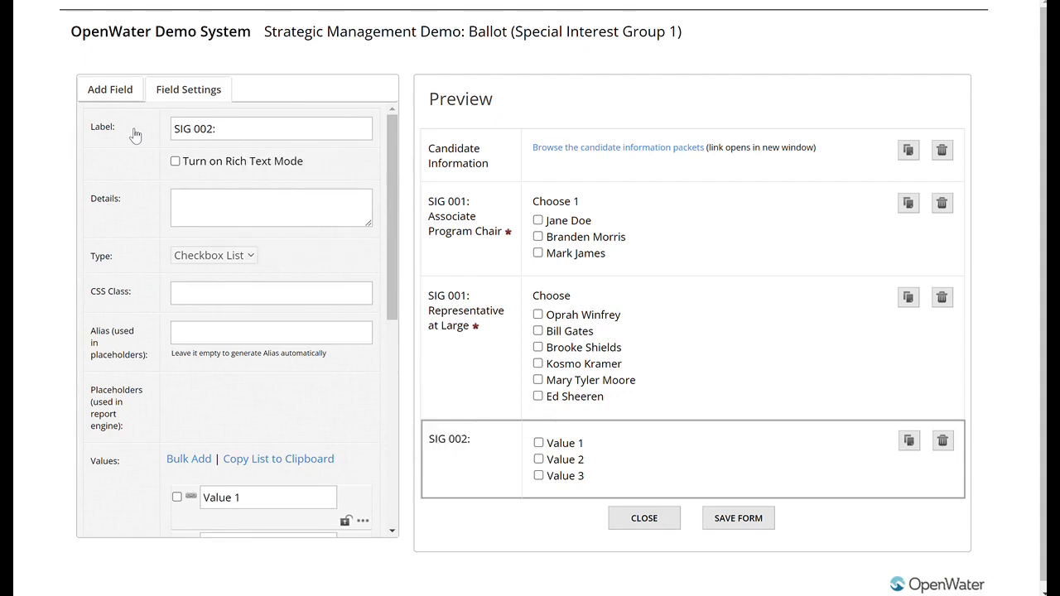
{"action": "type", "text": "Board Obser"}
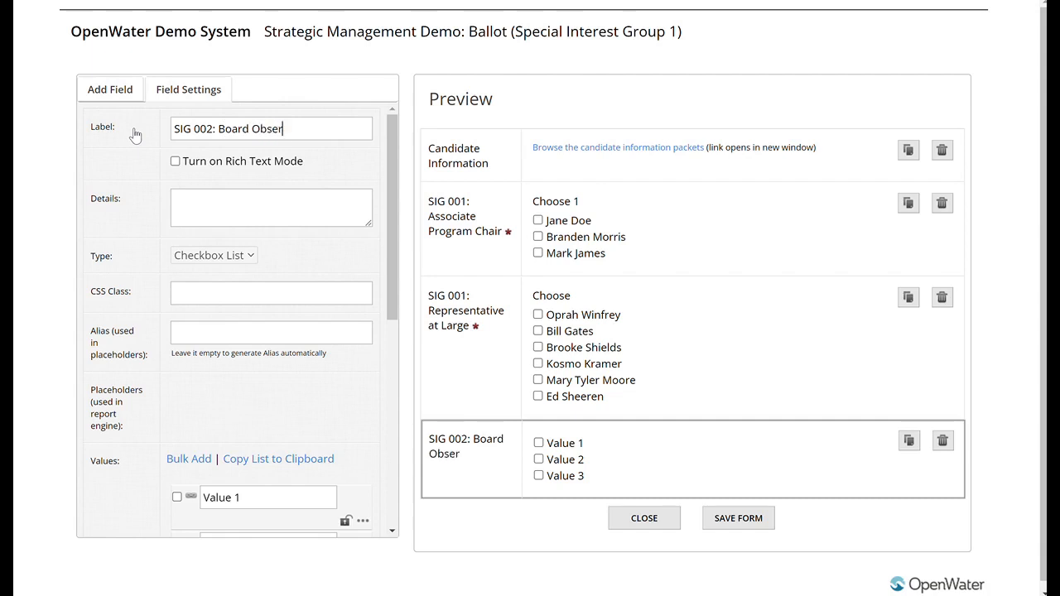
{"action": "type", "text": "ver"}
Step: Copy the Board Observer field's list of values and paste it into the bulk add list
{"action": "scroll", "coordinate": [289, 301], "scroll_direction": "down", "scroll_amount": 2}
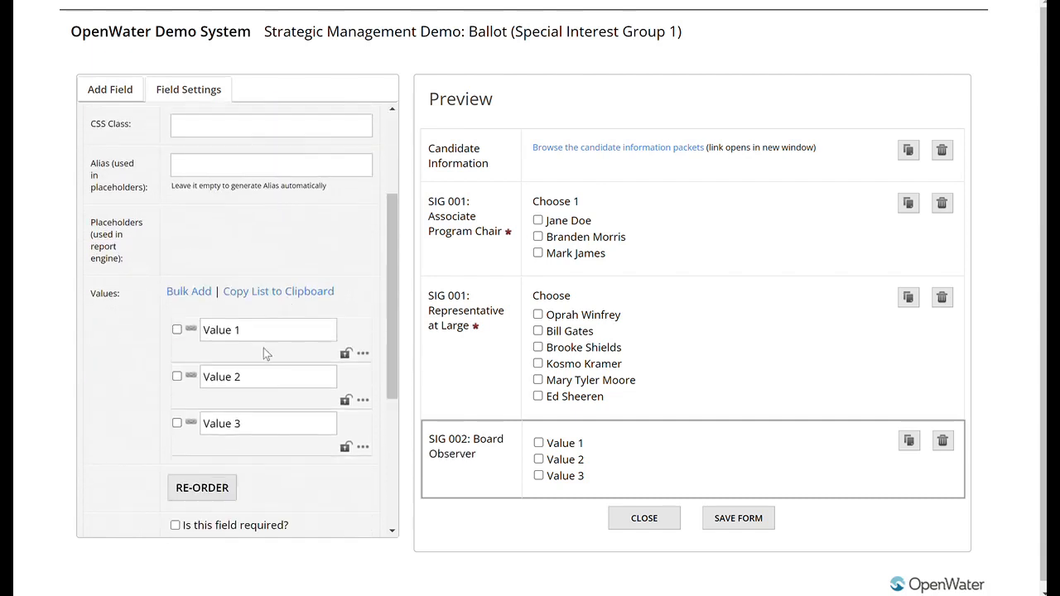
{"action": "left_click", "coordinate": [293, 295]}
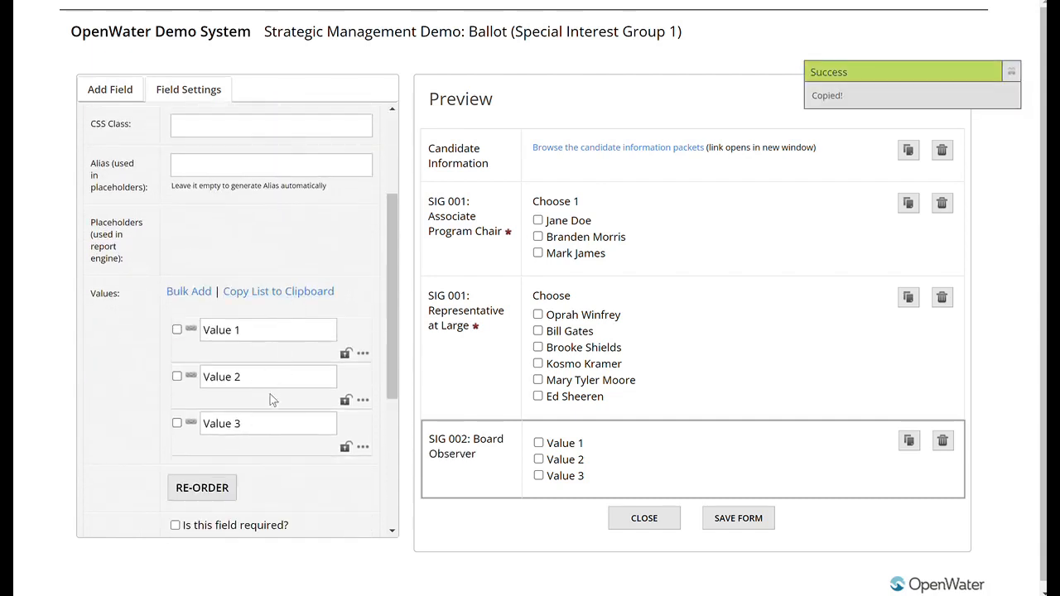
{"action": "left_click", "coordinate": [203, 299]}
{"action": "key", "text": "ctrl+v"}
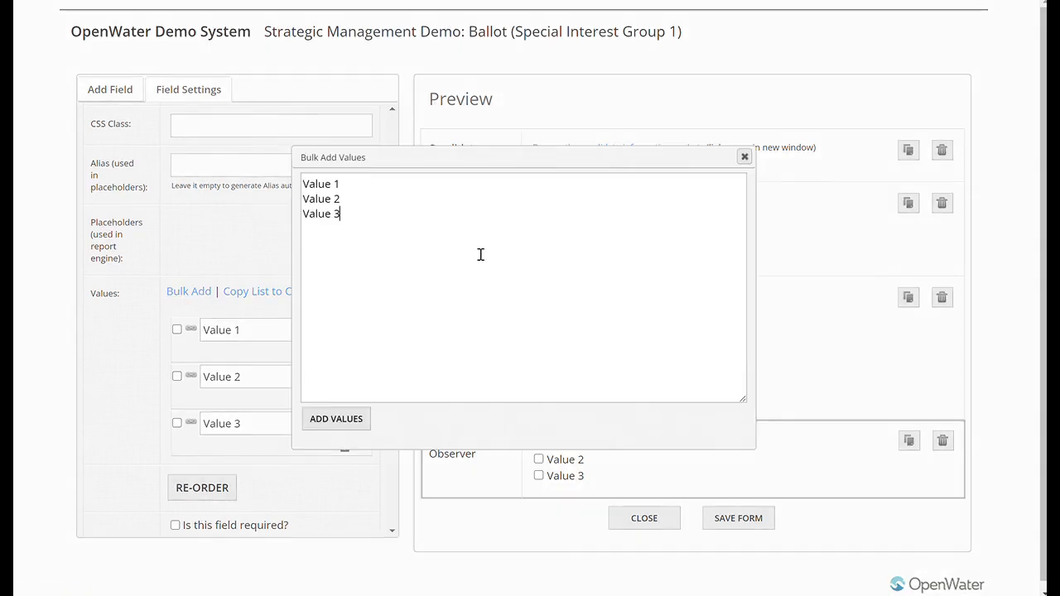
Step: Change the pasted entries to Value 4, Value 5 and Value 6, and add them to the Board Observer field
{"action": "left_click", "coordinate": [432, 188]}
{"action": "key", "text": "BackSpace"}
{"action": "type", "text": "4"}
{"action": "key", "text": "Down"}
{"action": "key", "text": "BackSpace"}
{"action": "type", "text": "5"}
{"action": "key", "text": "Down"}
{"action": "key", "text": "BackSpace"}
{"action": "type", "text": "6"}
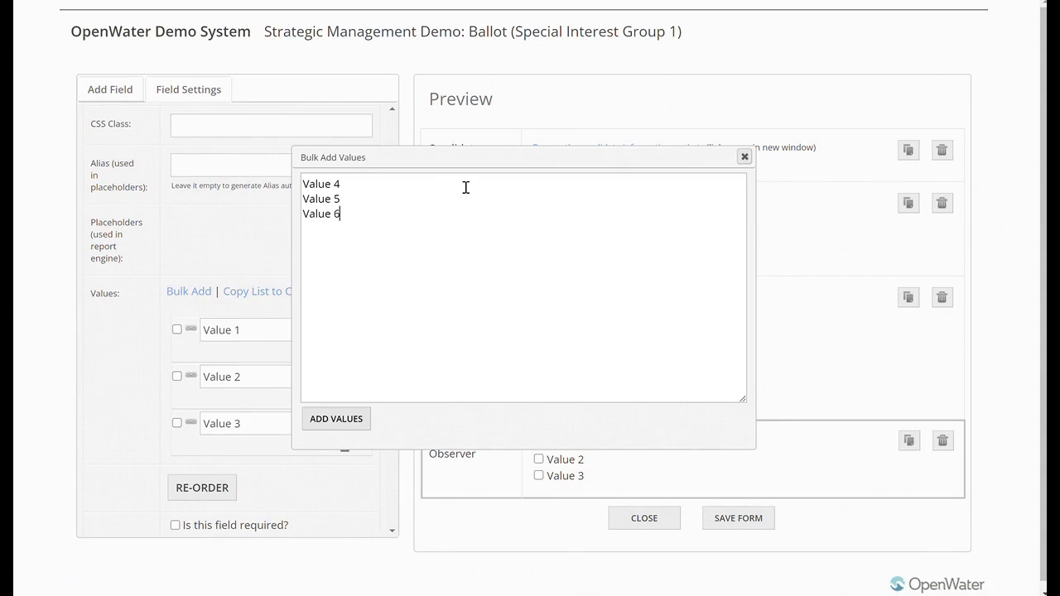
{"action": "left_click", "coordinate": [359, 419]}
{"action": "scroll", "coordinate": [311, 249], "scroll_direction": "down", "scroll_amount": 5}
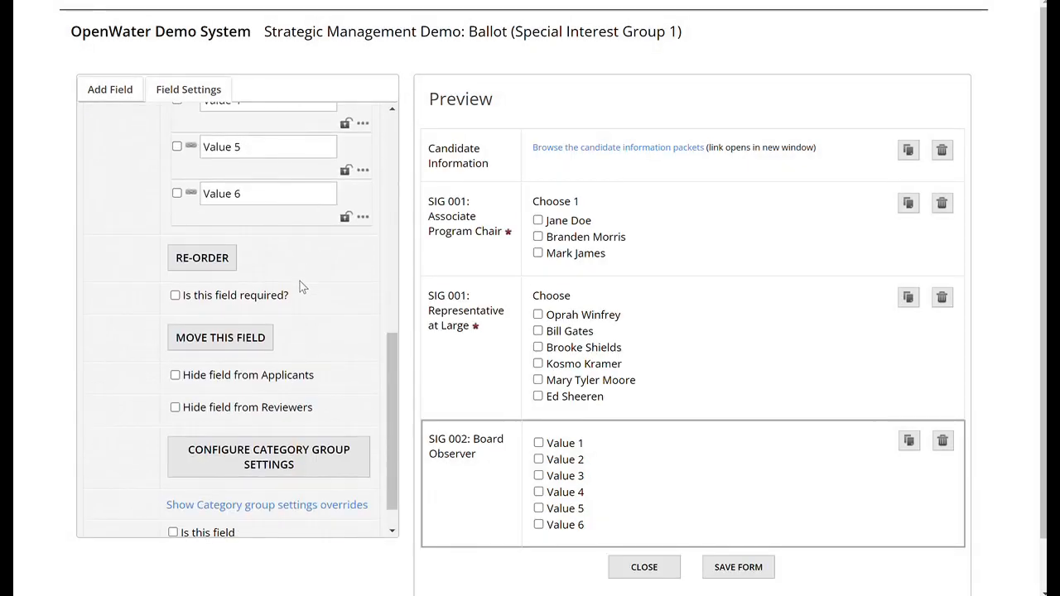